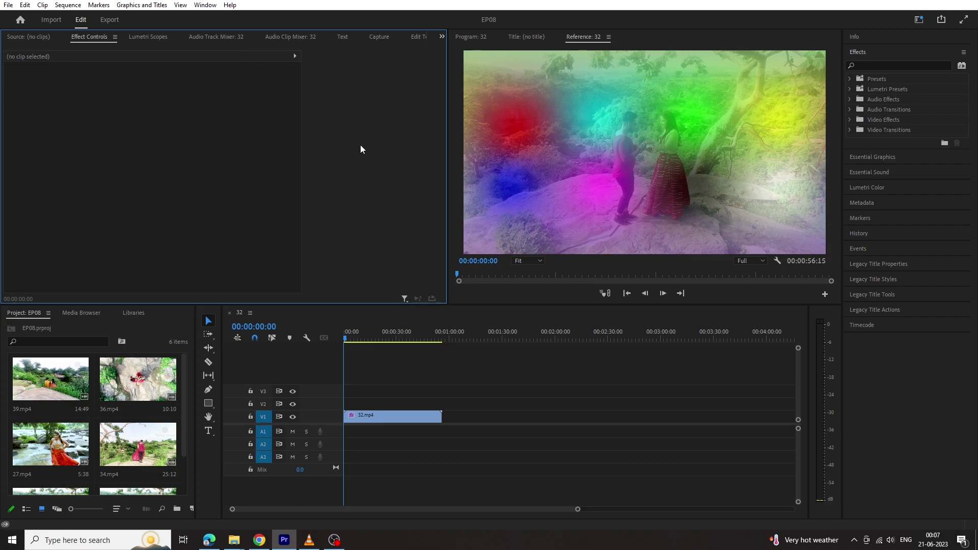
Open the Edit menu twice, dismissing it each time without running any command
{"action": "left_click", "coordinate": [25, 6]}
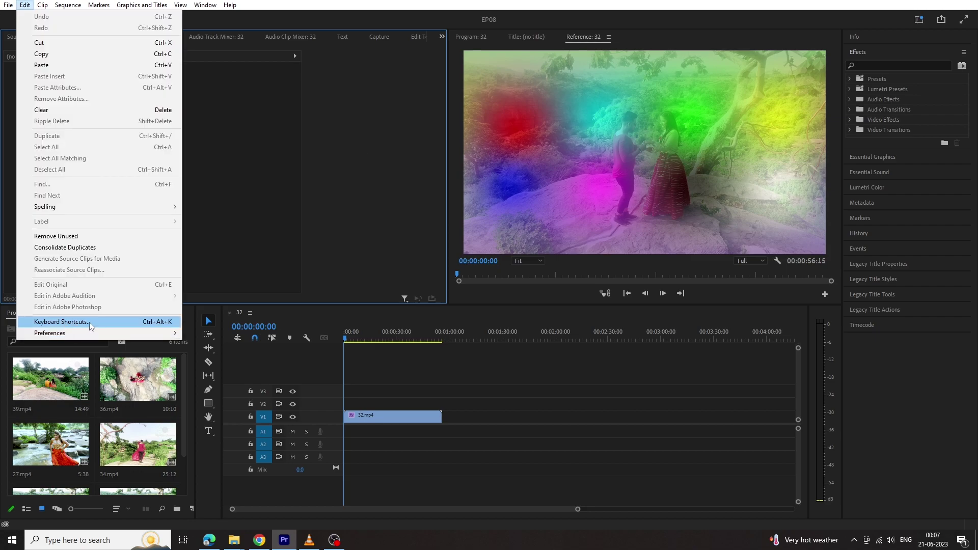
{"action": "mouse_move", "coordinate": [71, 337]}
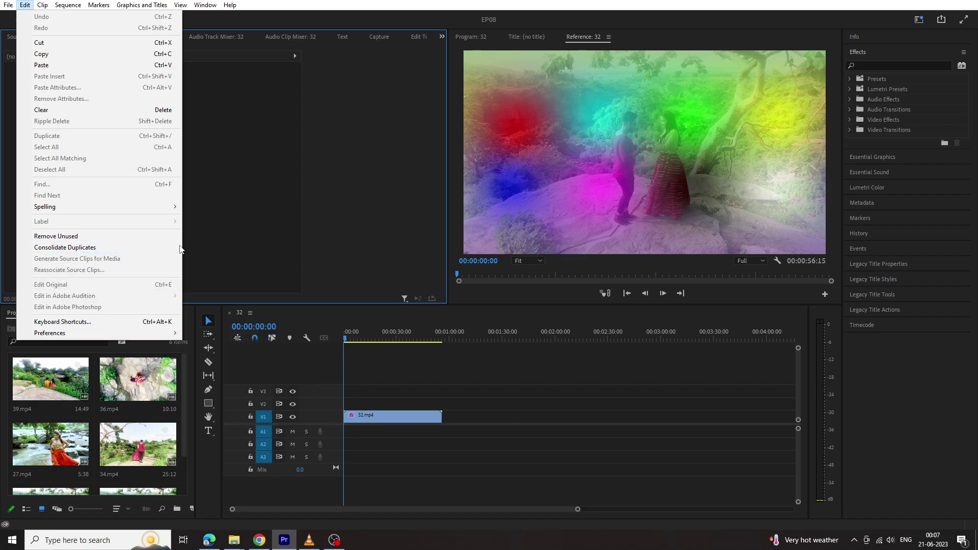
{"action": "left_click", "coordinate": [332, 222]}
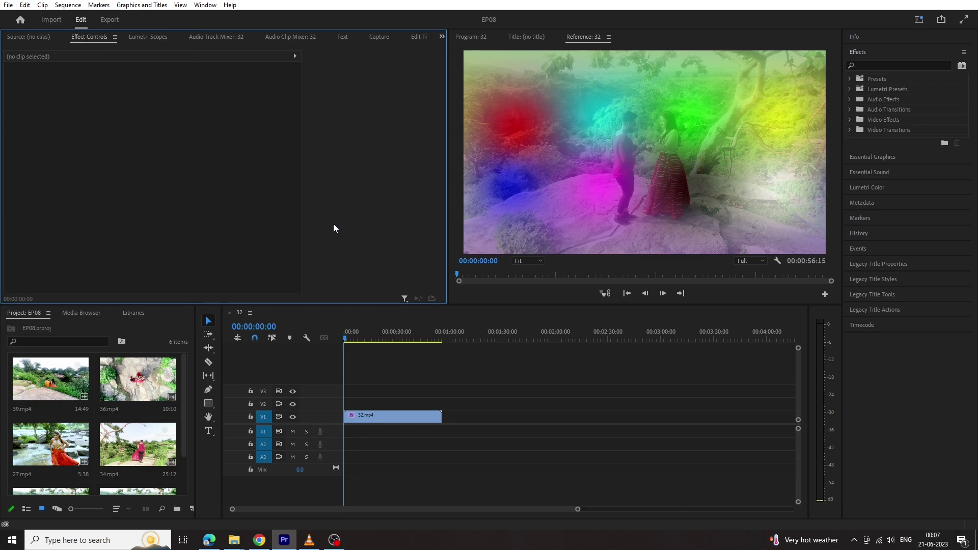
{"action": "left_click", "coordinate": [25, 4]}
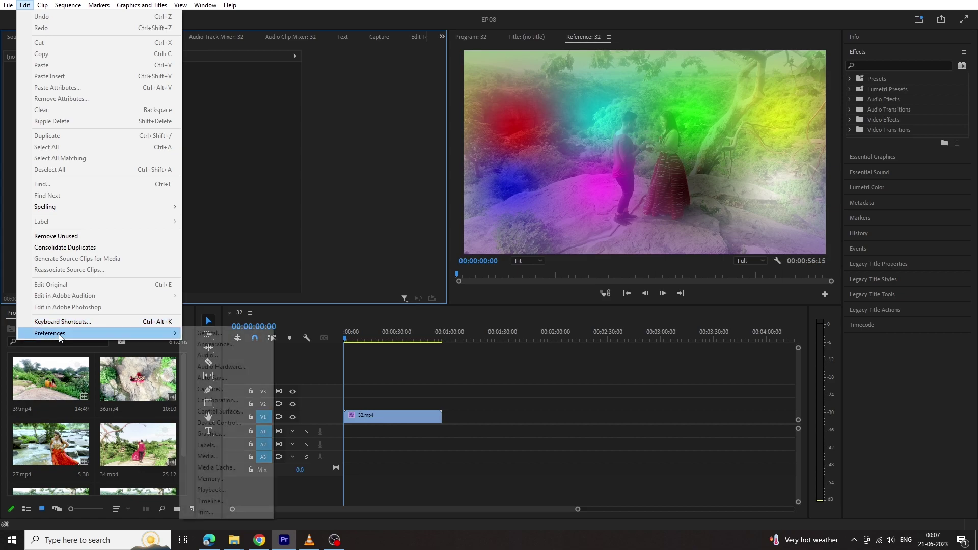
{"action": "left_click", "coordinate": [232, 242]}
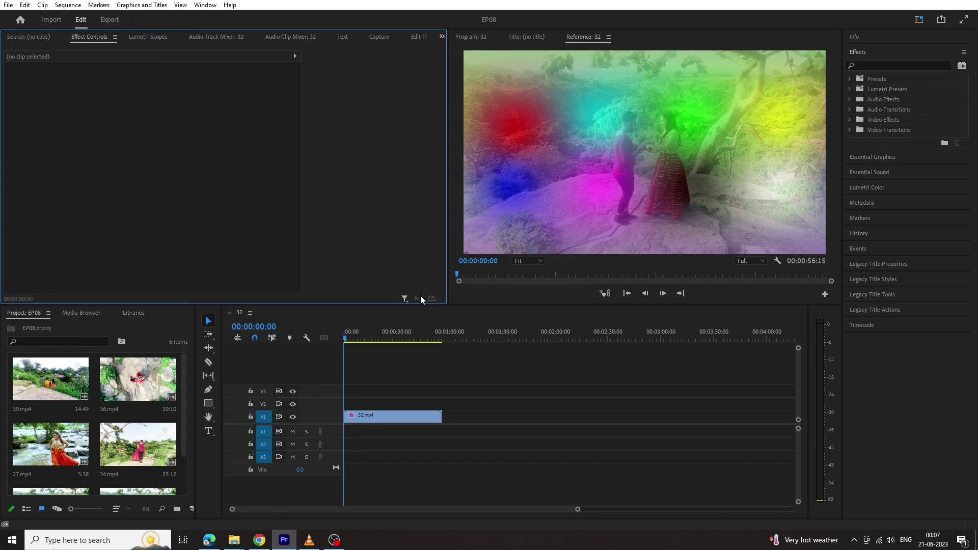
Focus the timeline and reopen the Edit menu to Preferences and Keyboard Shortcuts
{"action": "left_click", "coordinate": [389, 356]}
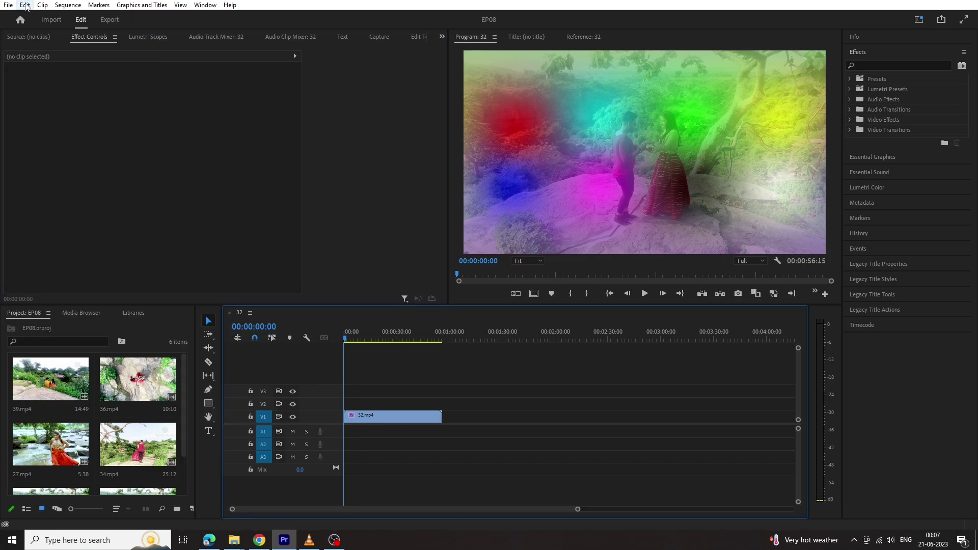
{"action": "left_click", "coordinate": [26, 6]}
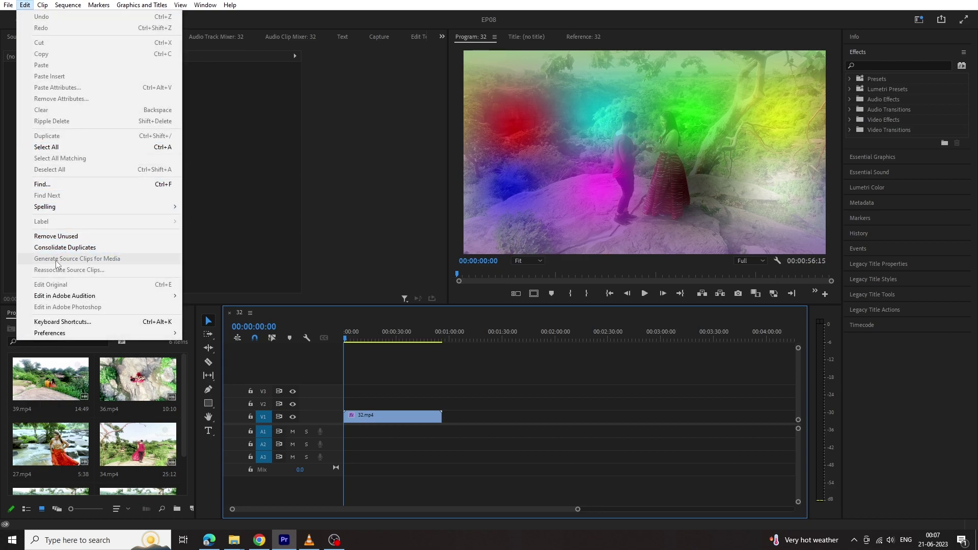
{"action": "mouse_move", "coordinate": [62, 298]}
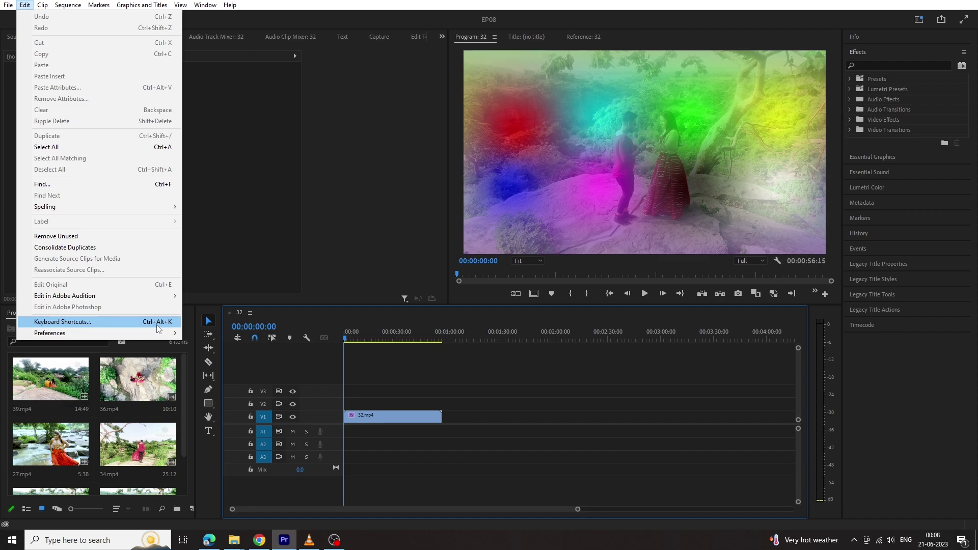
Open Keyboard Shortcuts and list the layout presets, e.g. Avid Media Composer 5, Final Cut Pro 7.0
{"action": "left_click", "coordinate": [131, 321]}
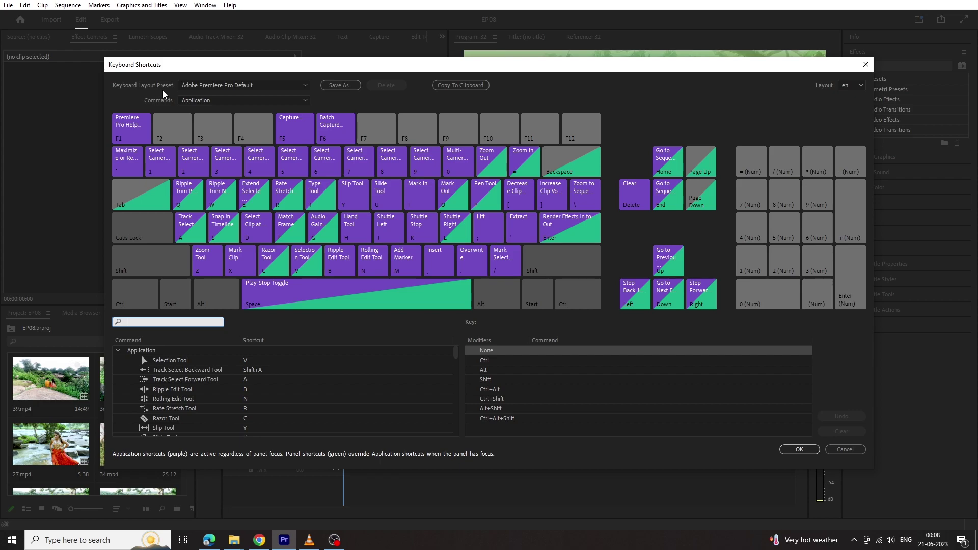
{"action": "left_click", "coordinate": [205, 87]}
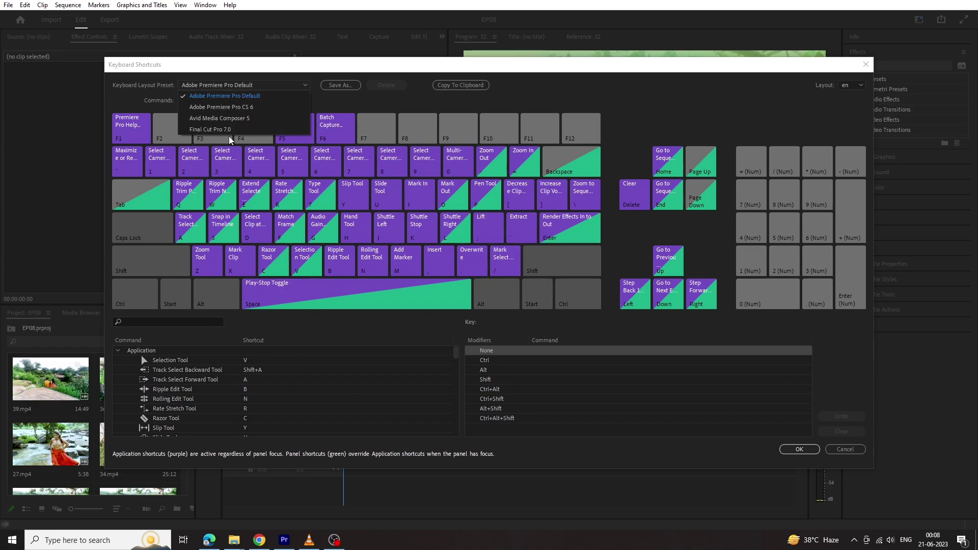
Keep the Adobe Premiere Pro Default preset and list the panel-specific command sets
{"action": "left_click", "coordinate": [330, 92]}
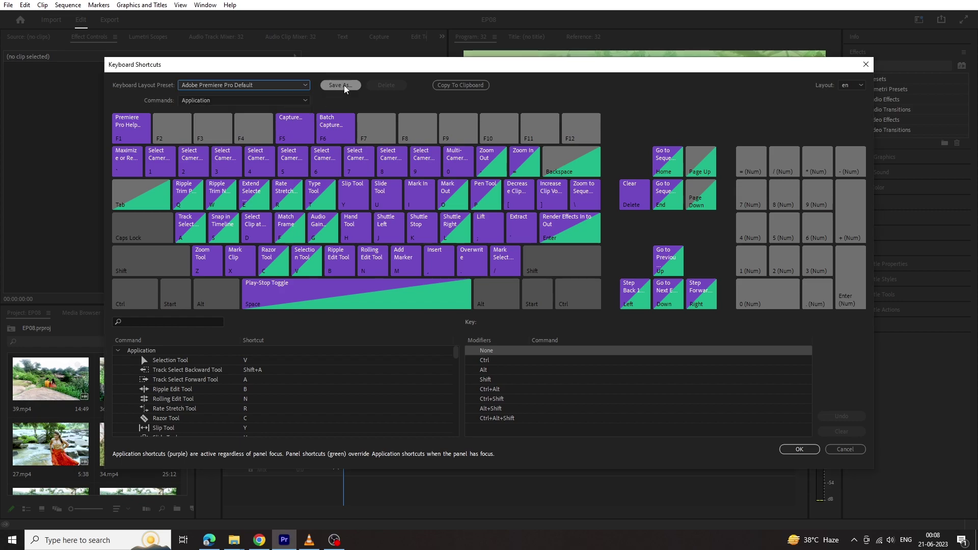
{"action": "left_click", "coordinate": [215, 102]}
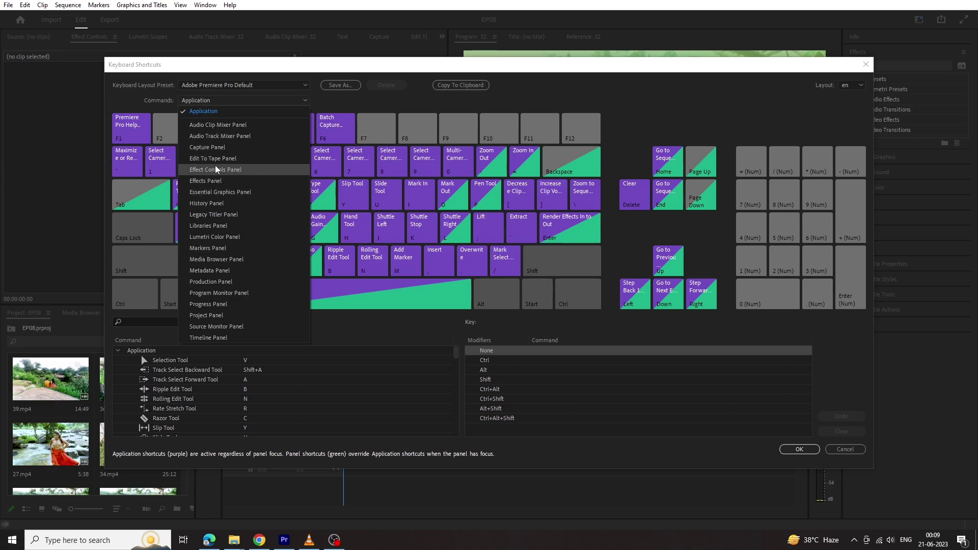
View the Markers Panel and Project Panel shortcut sets, then return to Application
{"action": "left_click", "coordinate": [231, 248]}
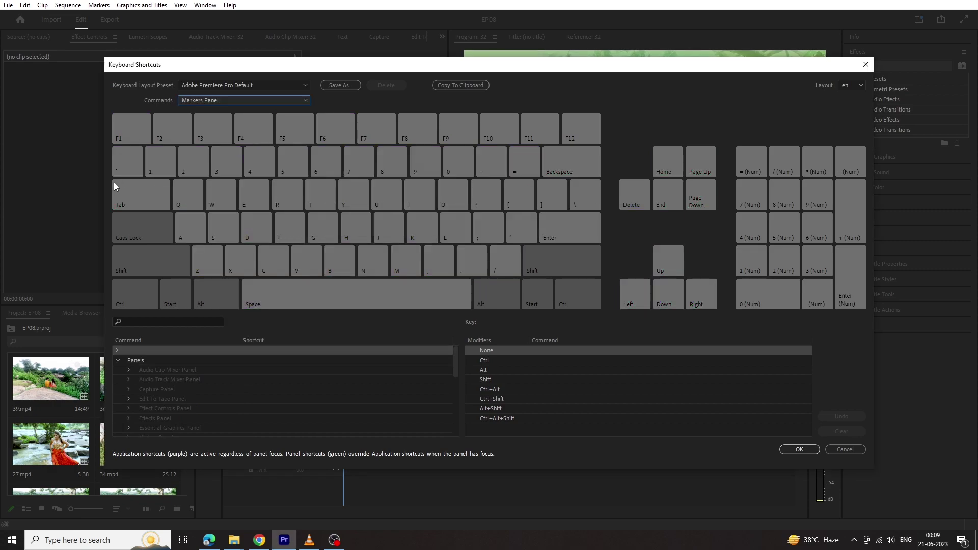
{"action": "left_click", "coordinate": [211, 100]}
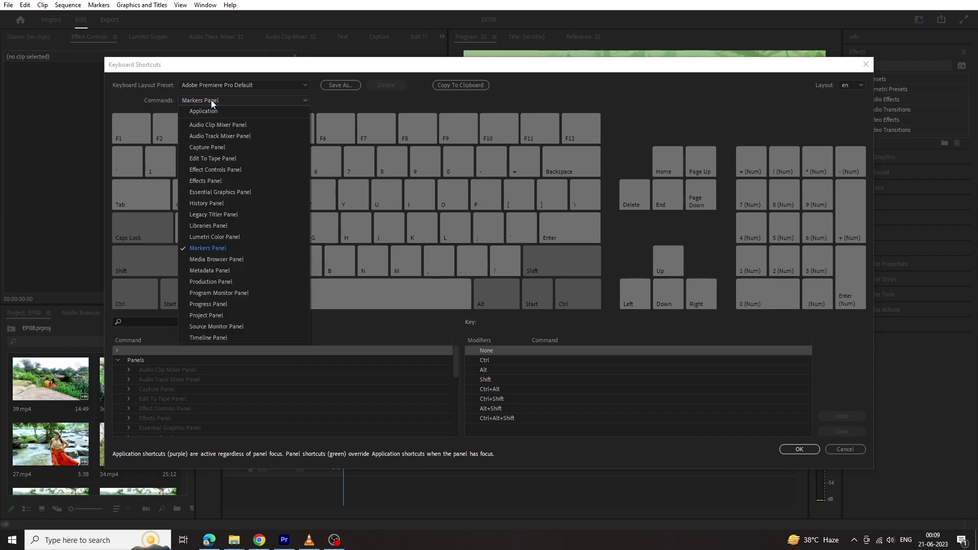
{"action": "left_click", "coordinate": [224, 315]}
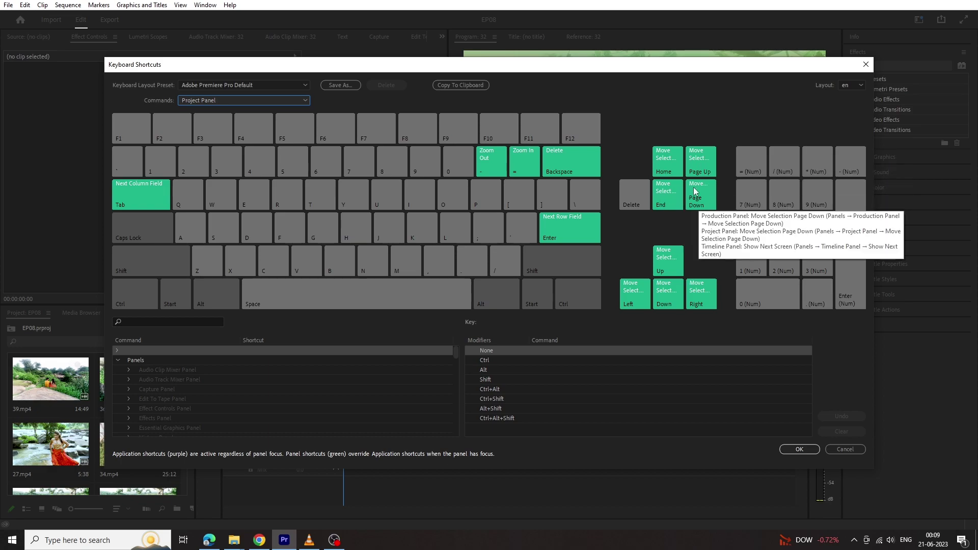
{"action": "scroll", "coordinate": [270, 104], "scroll_direction": "up", "scroll_amount": 10}
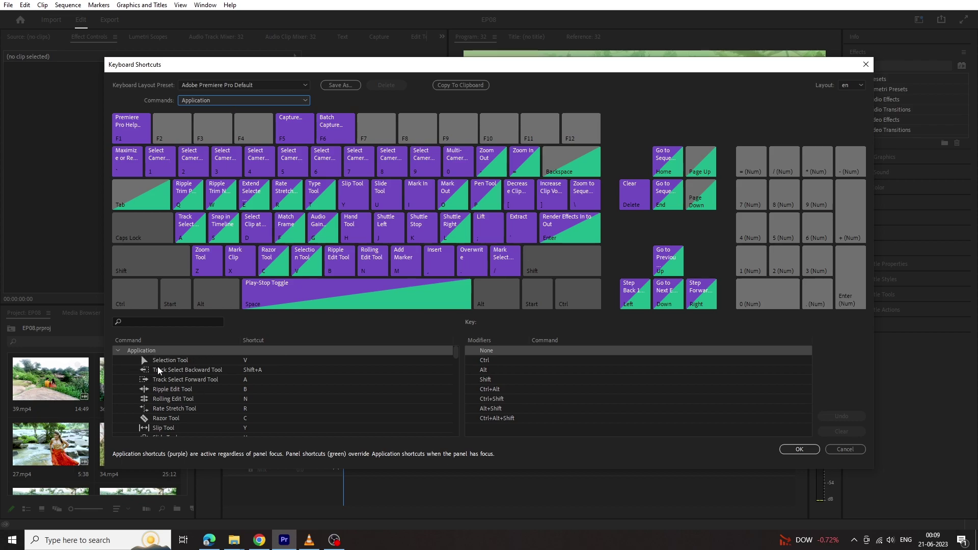
Search commands for 'select', scroll through the Select Camera results, then clear the search
{"action": "left_click", "coordinate": [155, 322]}
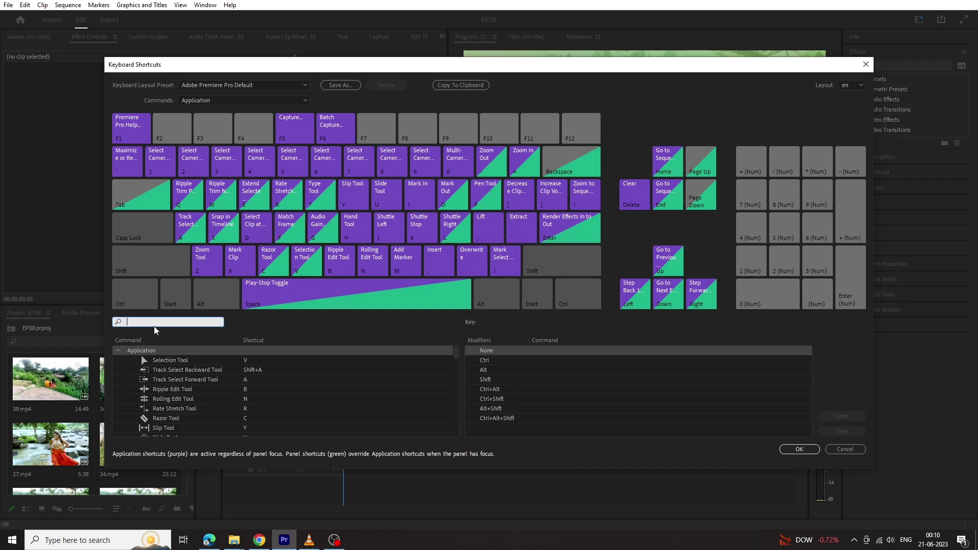
{"action": "type", "text": "select"}
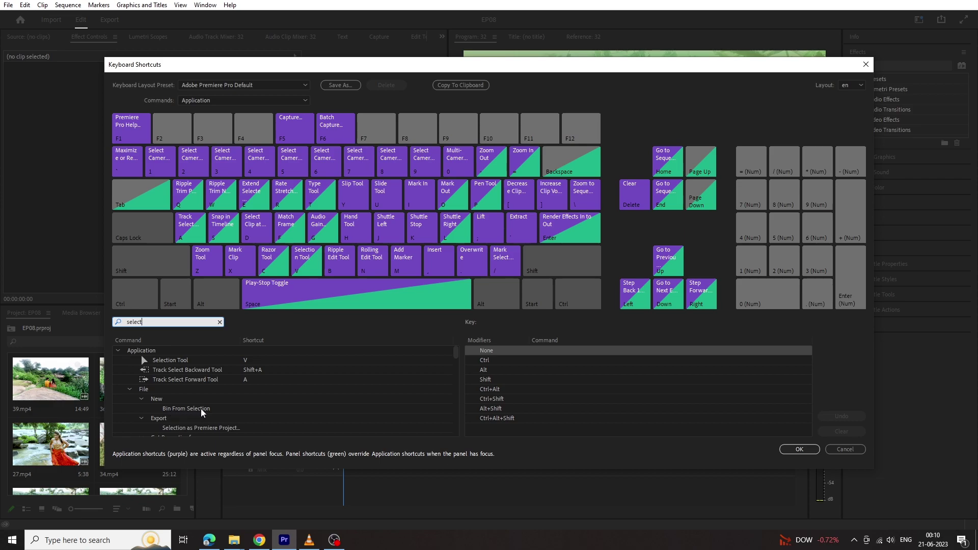
{"action": "scroll", "coordinate": [340, 399], "scroll_direction": "down", "scroll_amount": 1}
{"action": "scroll", "coordinate": [285, 407], "scroll_direction": "down", "scroll_amount": 1}
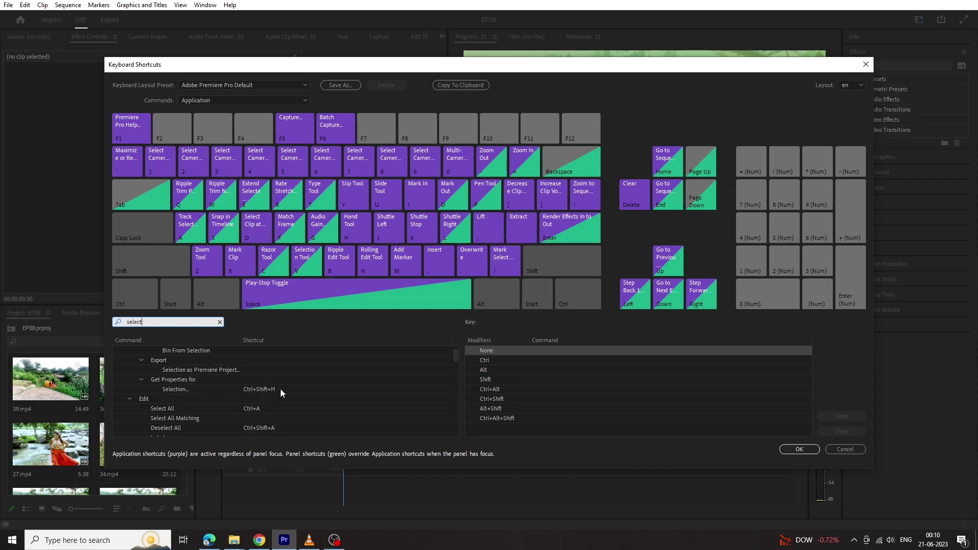
{"action": "scroll", "coordinate": [194, 406], "scroll_direction": "down", "scroll_amount": 1}
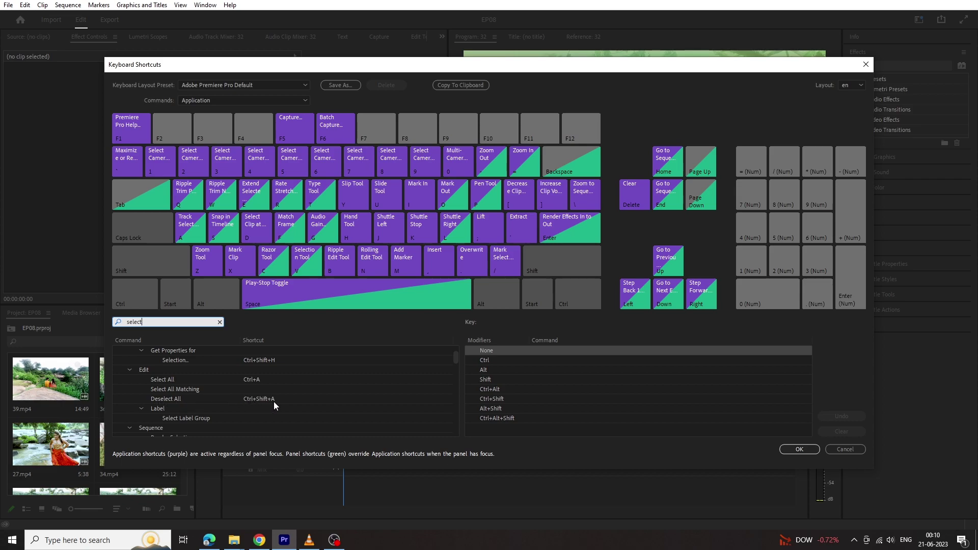
{"action": "scroll", "coordinate": [222, 404], "scroll_direction": "down", "scroll_amount": 1}
{"action": "scroll", "coordinate": [207, 411], "scroll_direction": "down", "scroll_amount": 1}
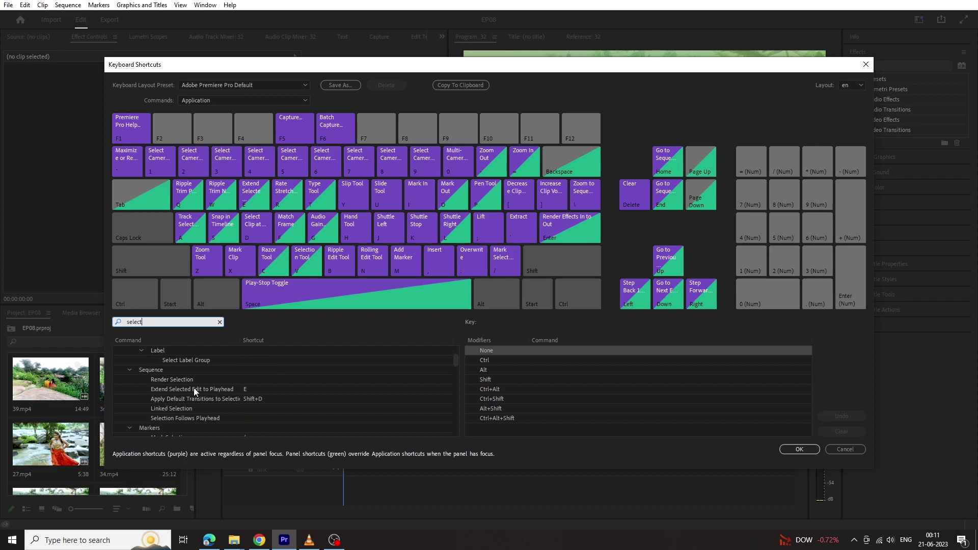
{"action": "scroll", "coordinate": [258, 395], "scroll_direction": "down", "scroll_amount": 2}
{"action": "scroll", "coordinate": [258, 395], "scroll_direction": "down", "scroll_amount": 2}
{"action": "scroll", "coordinate": [258, 394], "scroll_direction": "down", "scroll_amount": 2}
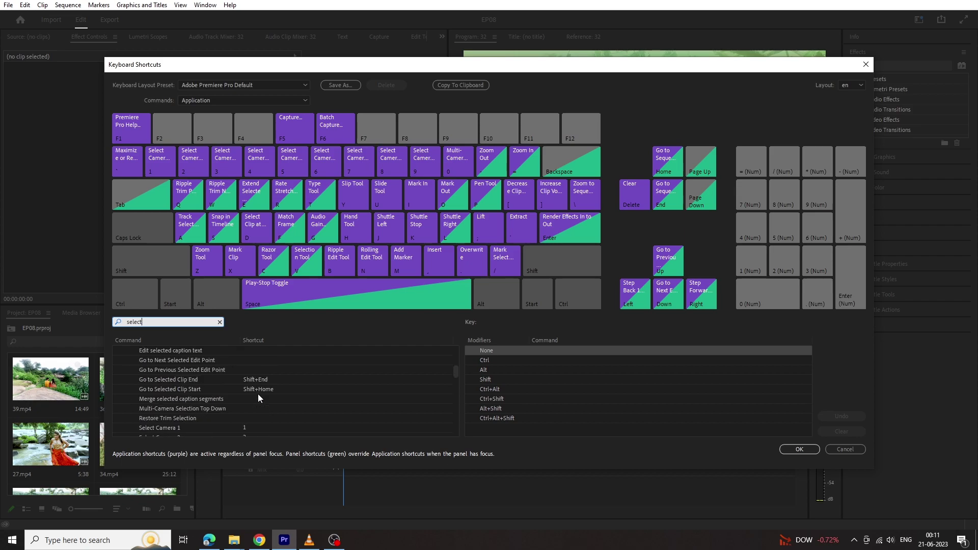
{"action": "scroll", "coordinate": [258, 394], "scroll_direction": "down", "scroll_amount": 2}
{"action": "scroll", "coordinate": [255, 397], "scroll_direction": "down", "scroll_amount": 2}
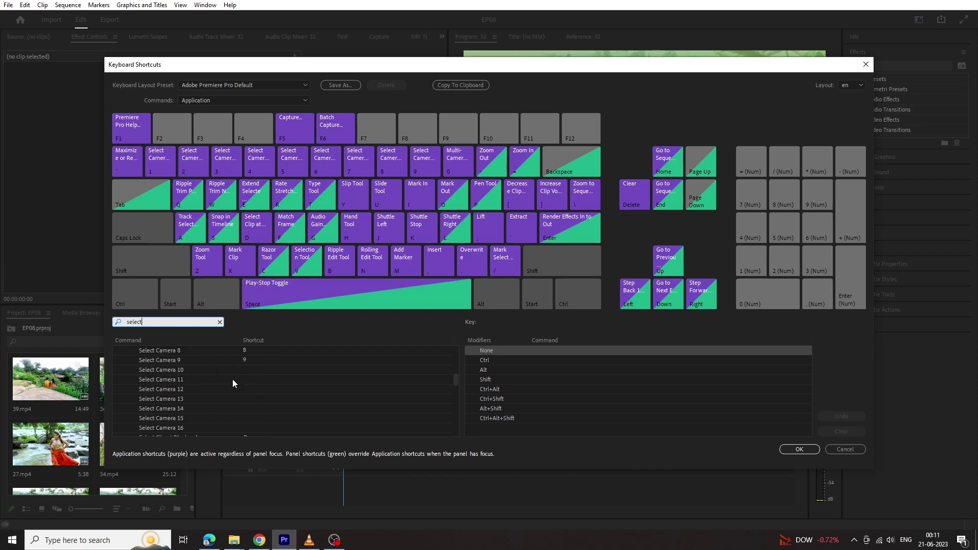
{"action": "left_click", "coordinate": [219, 321]}
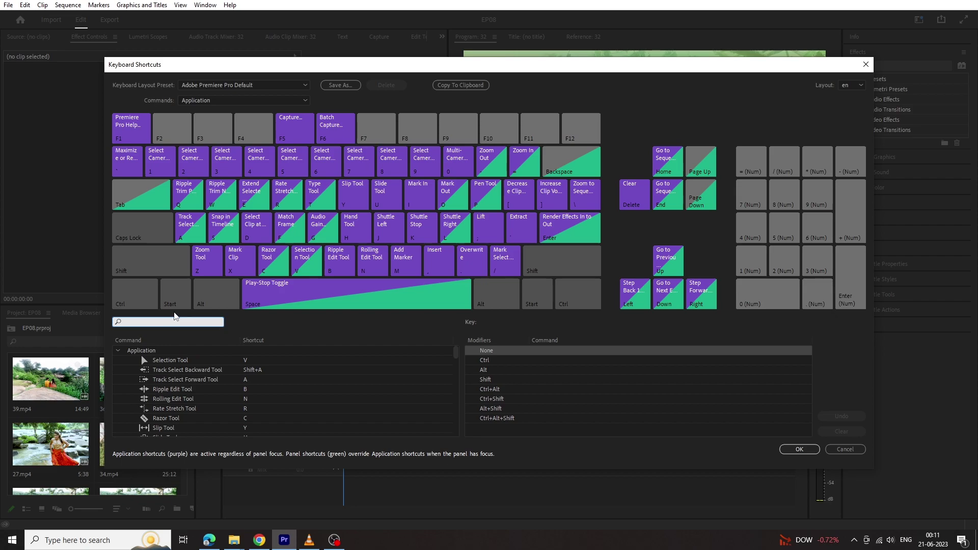
{"action": "type", "text": "paste"}
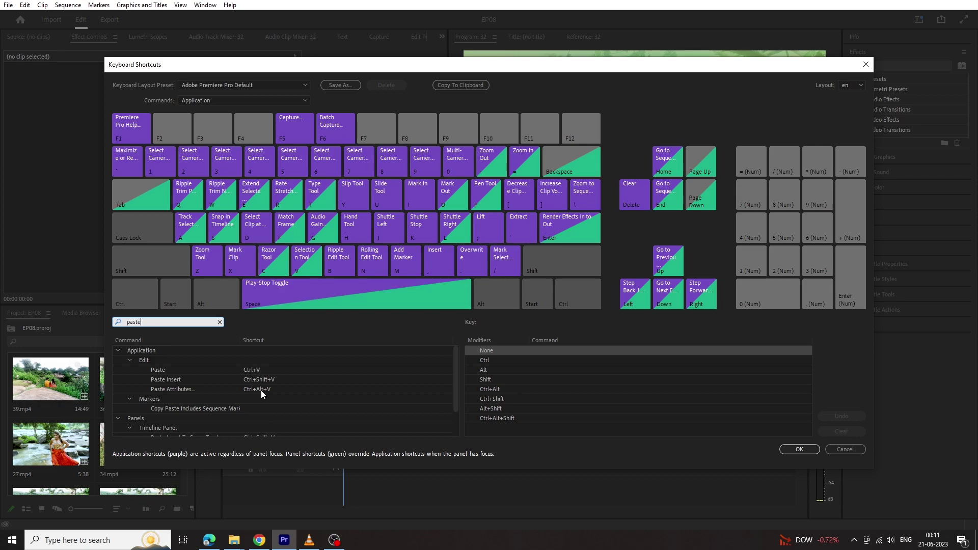
{"action": "scroll", "coordinate": [194, 405], "scroll_direction": "down", "scroll_amount": 3}
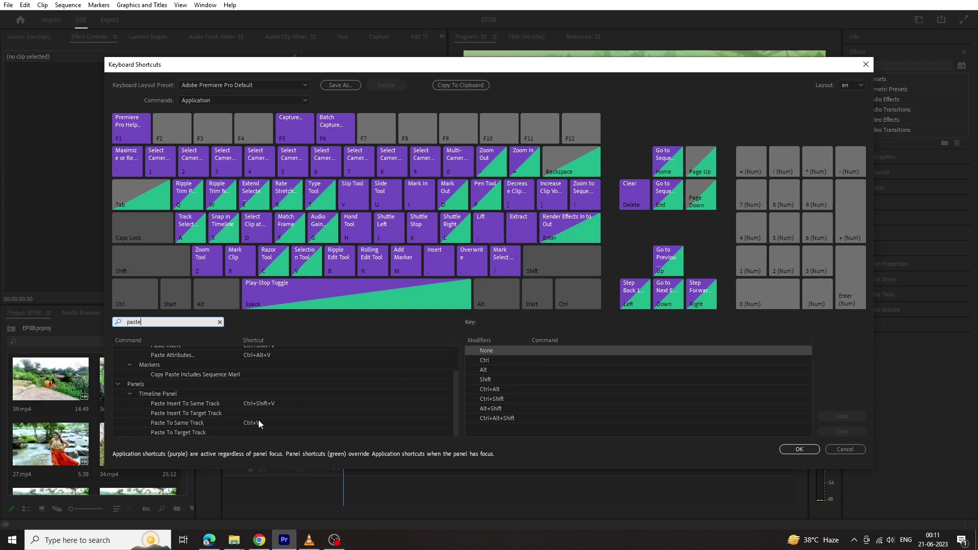
{"action": "scroll", "coordinate": [259, 420], "scroll_direction": "up", "scroll_amount": 2}
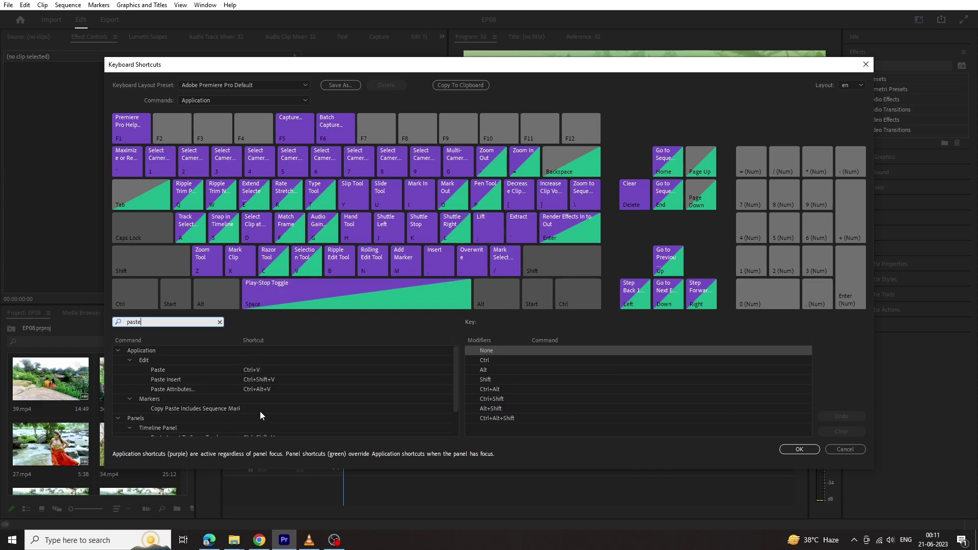
{"action": "left_click", "coordinate": [220, 323]}
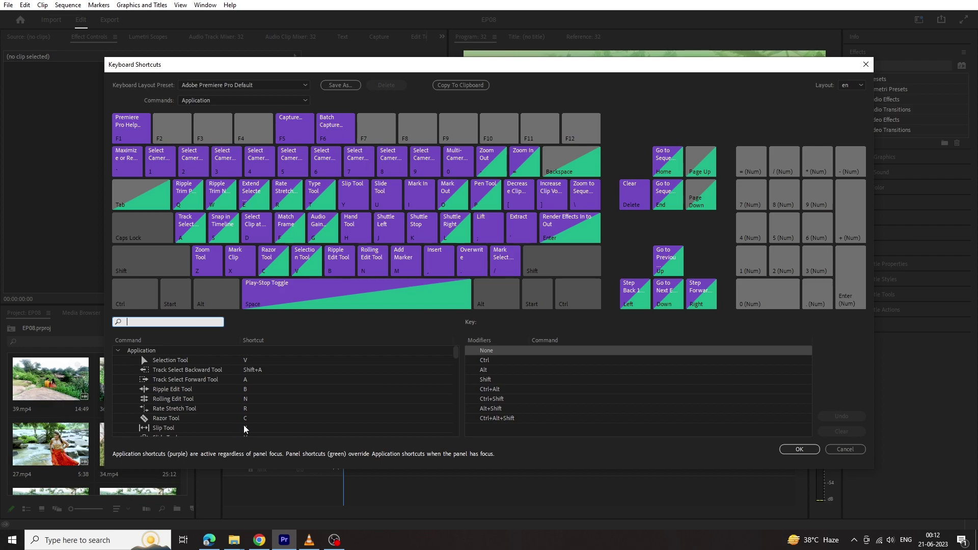
Scroll the command list, expand and collapse Title, and reach the Cut to Camera entries
{"action": "scroll", "coordinate": [244, 427], "scroll_direction": "down", "scroll_amount": 3}
{"action": "scroll", "coordinate": [245, 424], "scroll_direction": "down", "scroll_amount": 3}
{"action": "scroll", "coordinate": [242, 423], "scroll_direction": "down", "scroll_amount": 2}
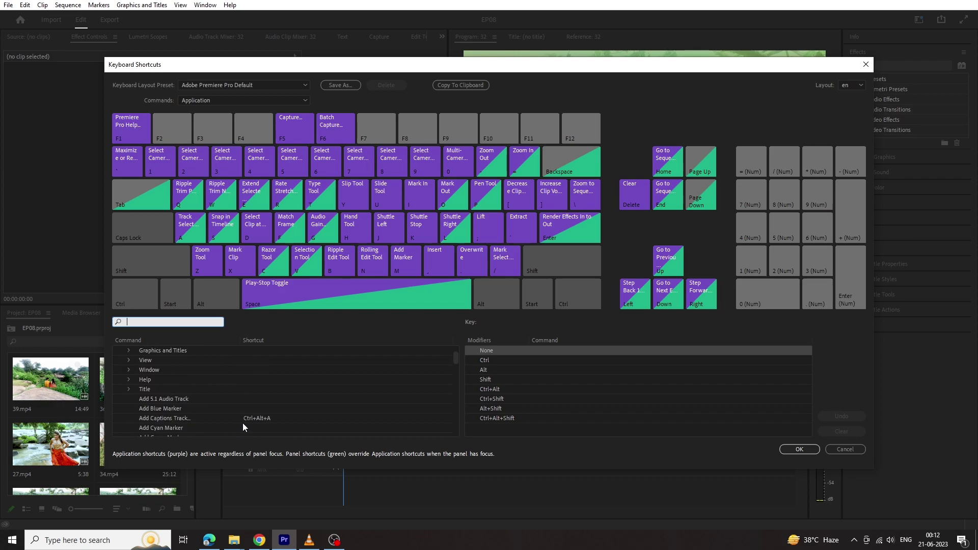
{"action": "scroll", "coordinate": [242, 423], "scroll_direction": "down", "scroll_amount": 2}
{"action": "scroll", "coordinate": [242, 420], "scroll_direction": "up", "scroll_amount": 2}
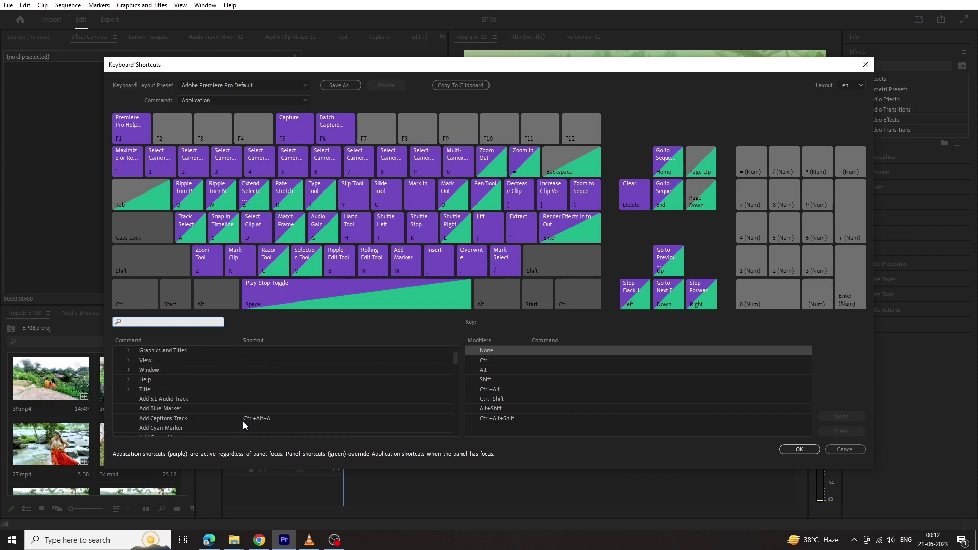
{"action": "left_click", "coordinate": [130, 389]}
{"action": "left_click", "coordinate": [129, 389]}
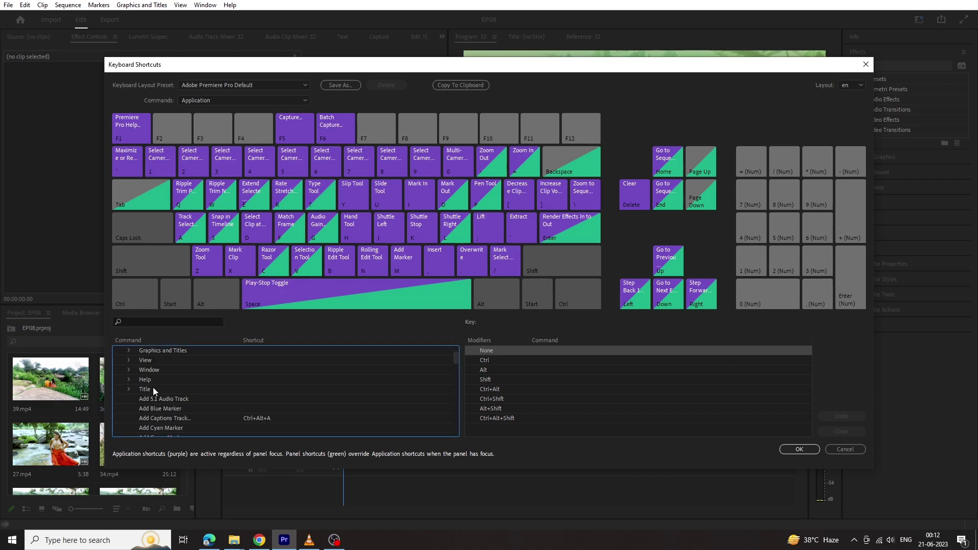
{"action": "scroll", "coordinate": [153, 387], "scroll_direction": "down", "scroll_amount": 2}
{"action": "scroll", "coordinate": [154, 387], "scroll_direction": "down", "scroll_amount": 3}
{"action": "scroll", "coordinate": [161, 388], "scroll_direction": "down", "scroll_amount": 5}
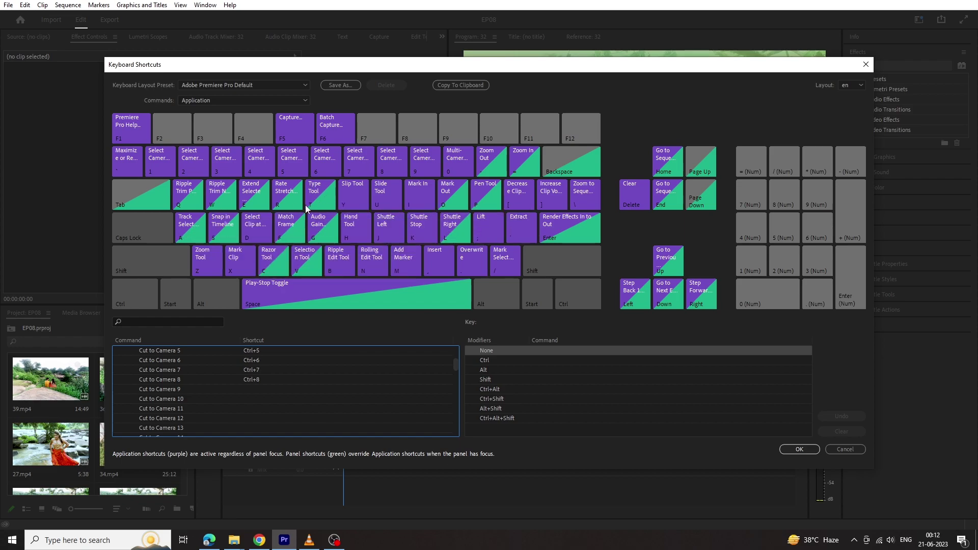
Show the O key's commands: Mark Out, Rotation Tool, and Open Project with Ctrl
{"action": "left_click", "coordinate": [457, 199]}
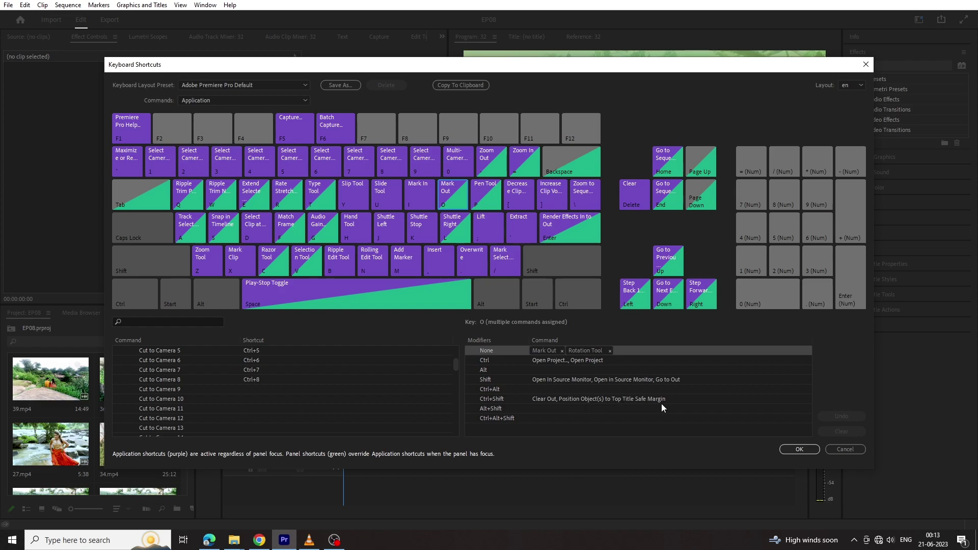
Preview the Alt and Ctrl shortcut layers, returning to unmodified shortcuts each time
{"action": "left_click", "coordinate": [204, 296]}
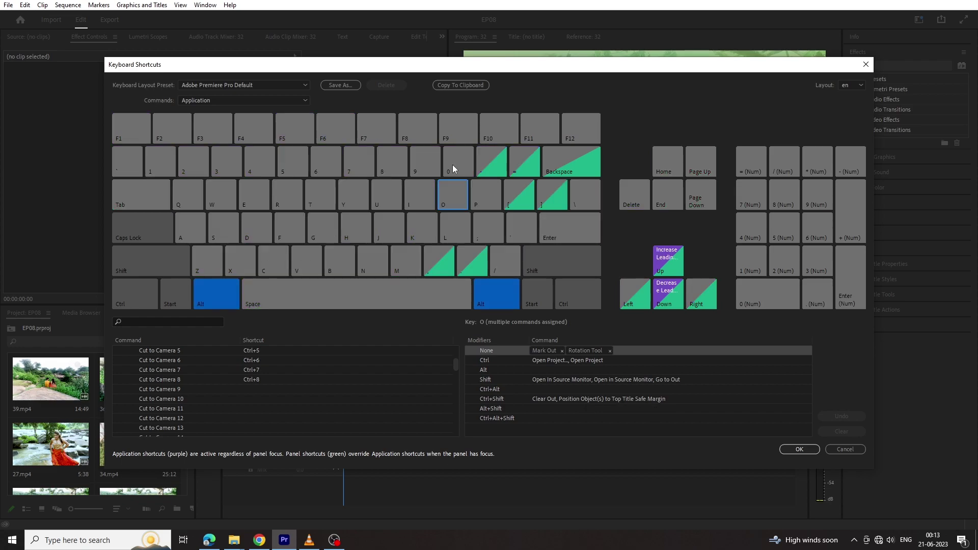
{"action": "key", "text": "alt"}
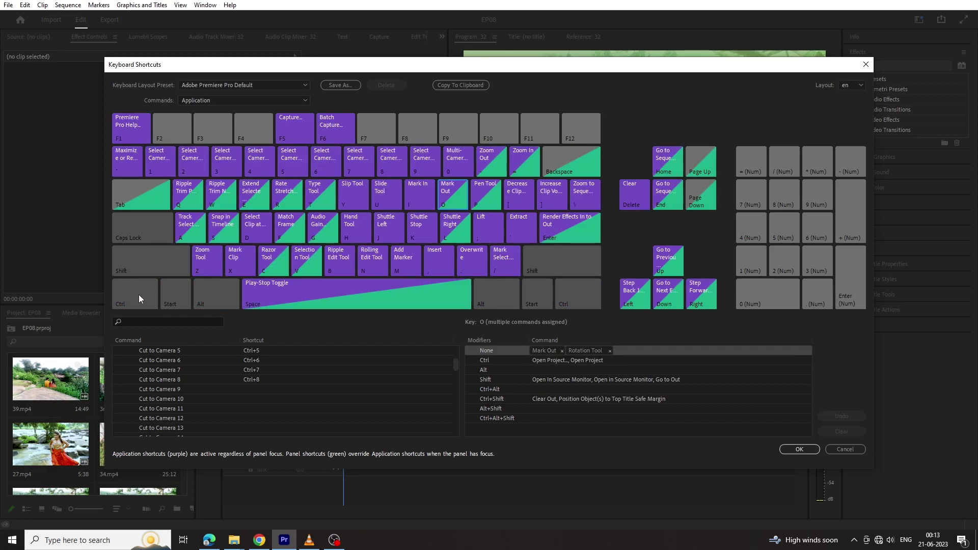
{"action": "key", "text": "ctrl"}
{"action": "key", "text": "ctrl"}
{"action": "key", "text": "ctrl"}
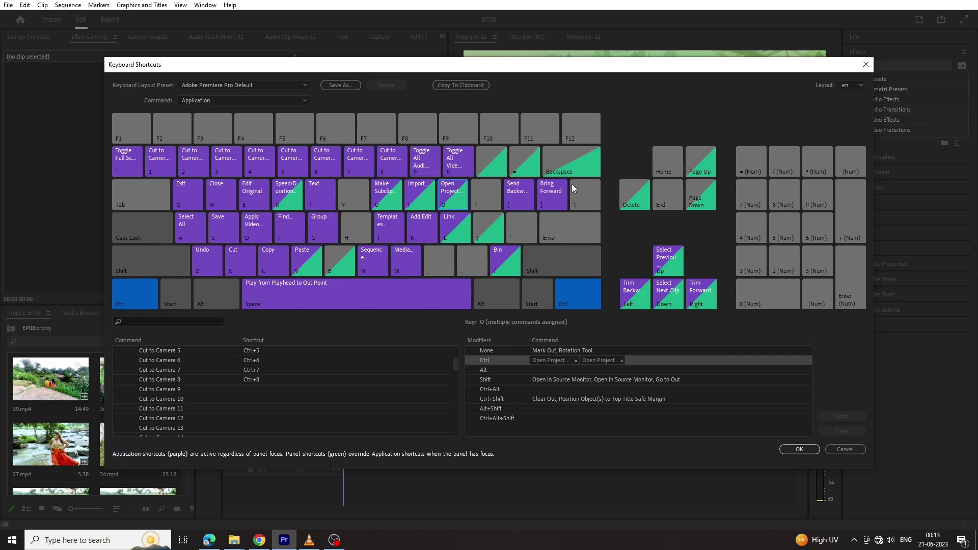
{"action": "key", "text": "ctrl"}
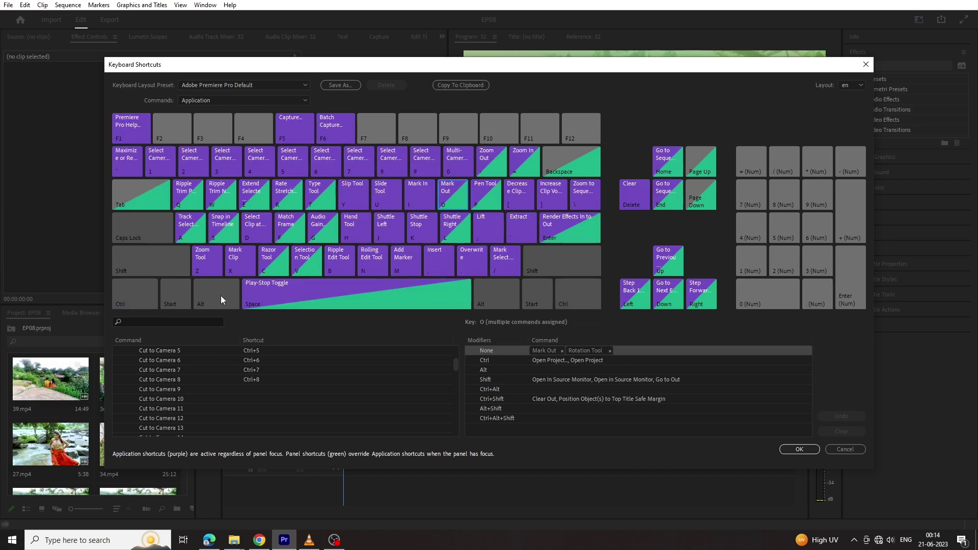
{"action": "left_click", "coordinate": [225, 294]}
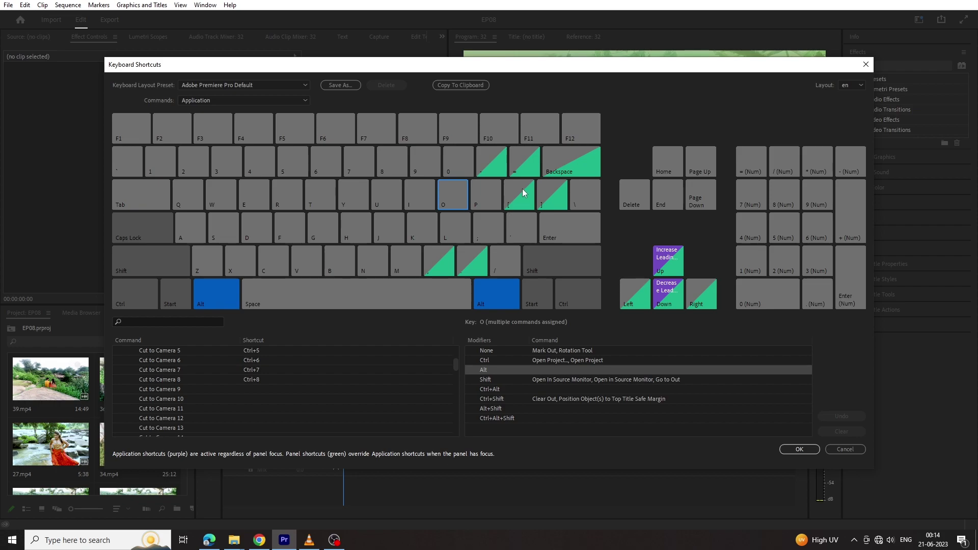
{"action": "left_click", "coordinate": [497, 295]}
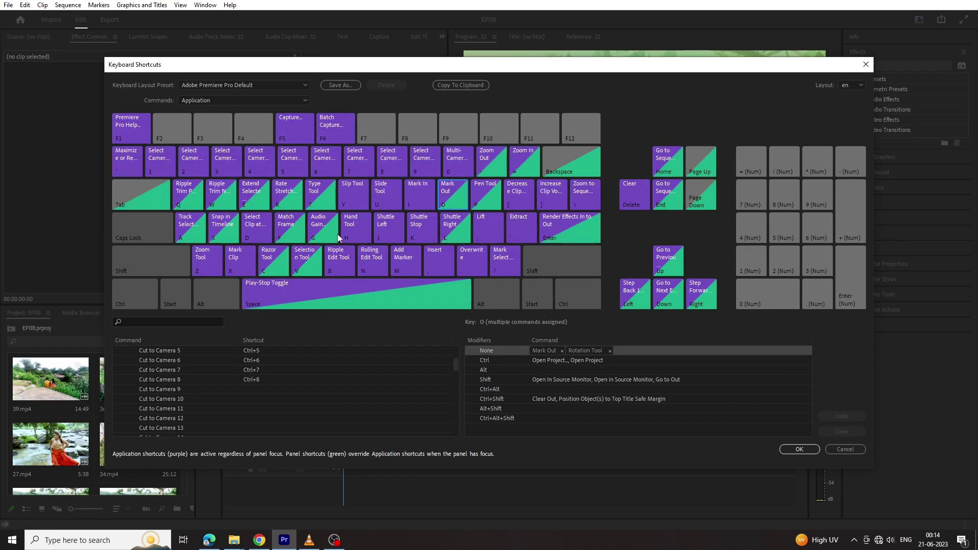
Preview the Shift, Ctrl+Shift and Ctrl+Alt shortcut layers in turn
{"action": "key", "text": "shift"}
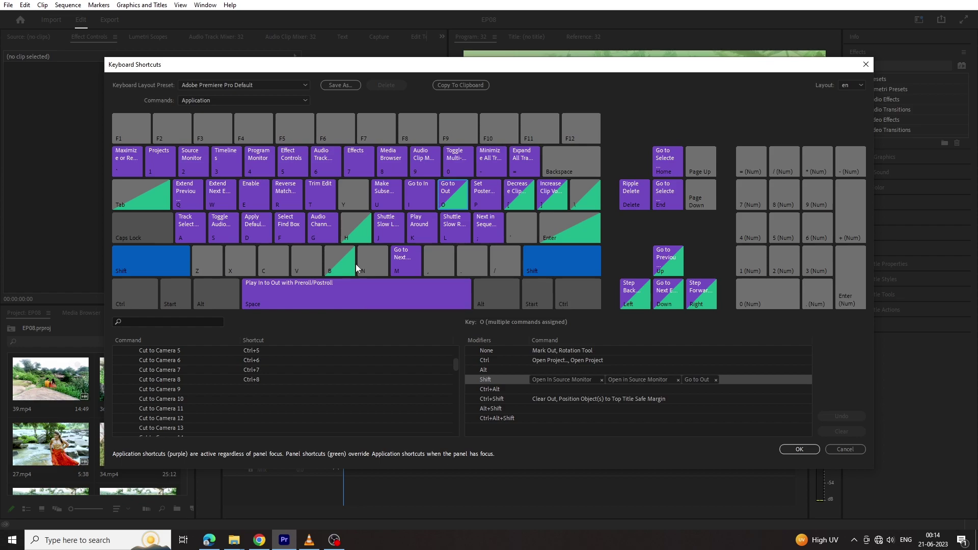
{"action": "key", "text": "shift"}
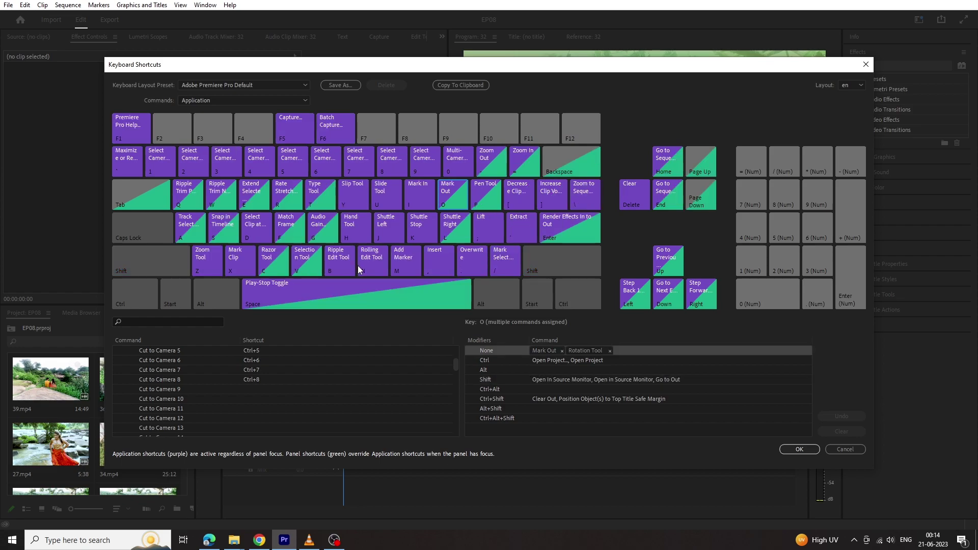
{"action": "key", "text": "ctrl+shift"}
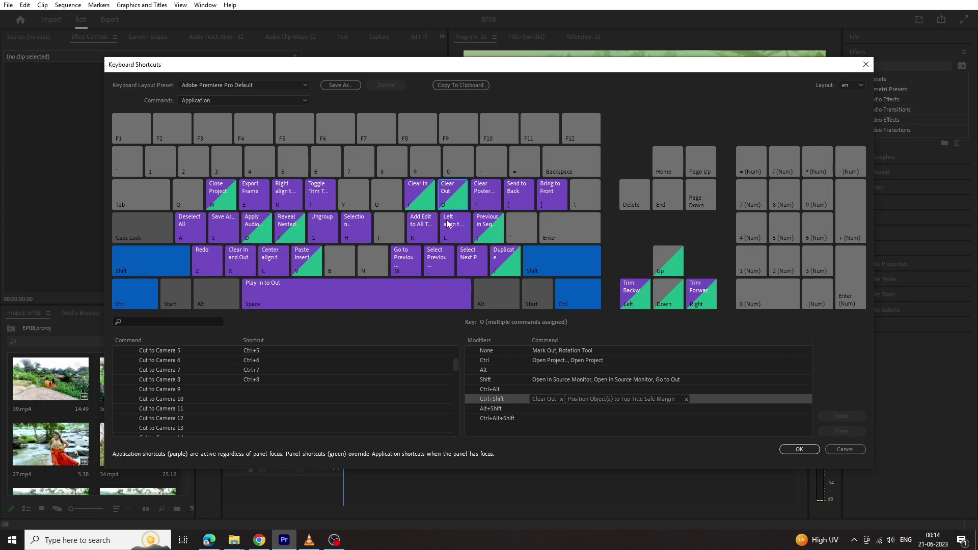
{"action": "key", "text": "ctrl+shift"}
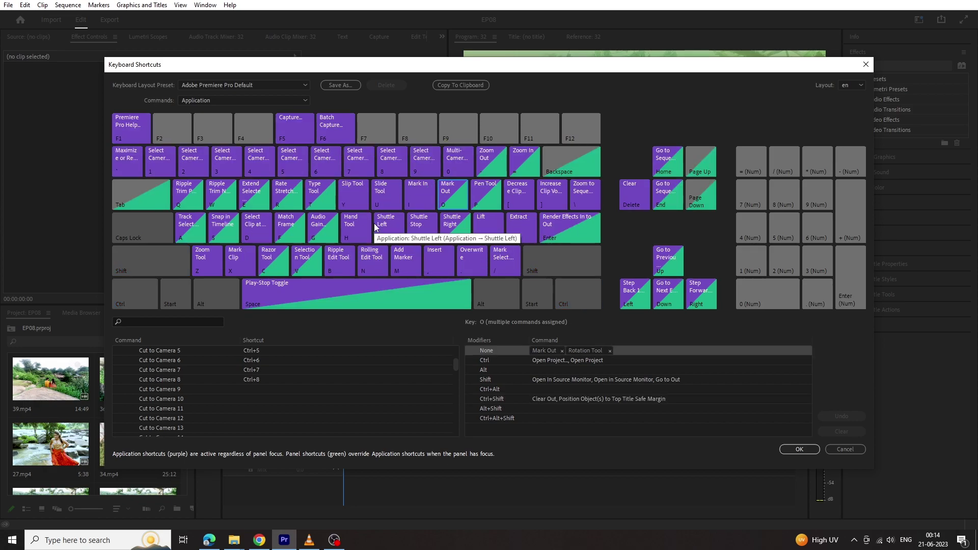
{"action": "key", "text": "ctrl+alt"}
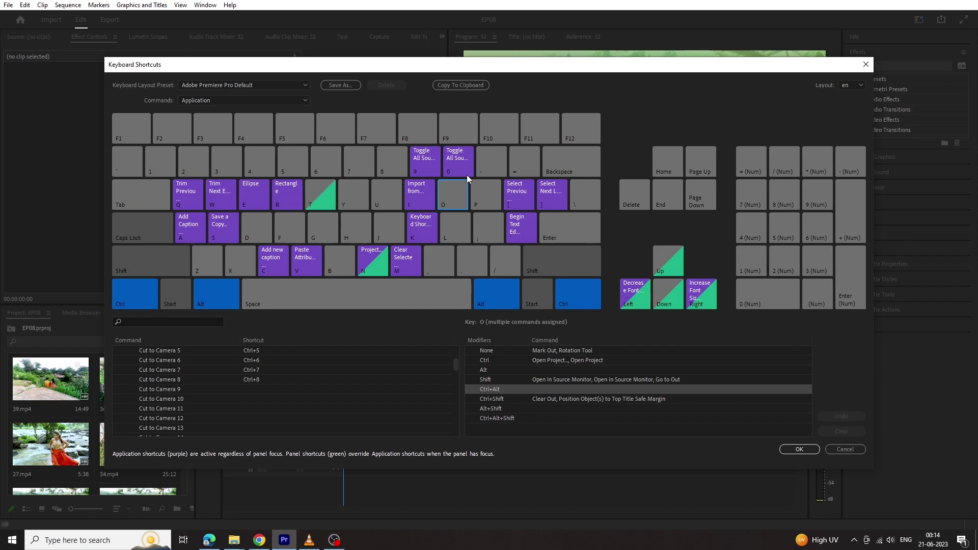
{"action": "key", "text": "ctrl+alt"}
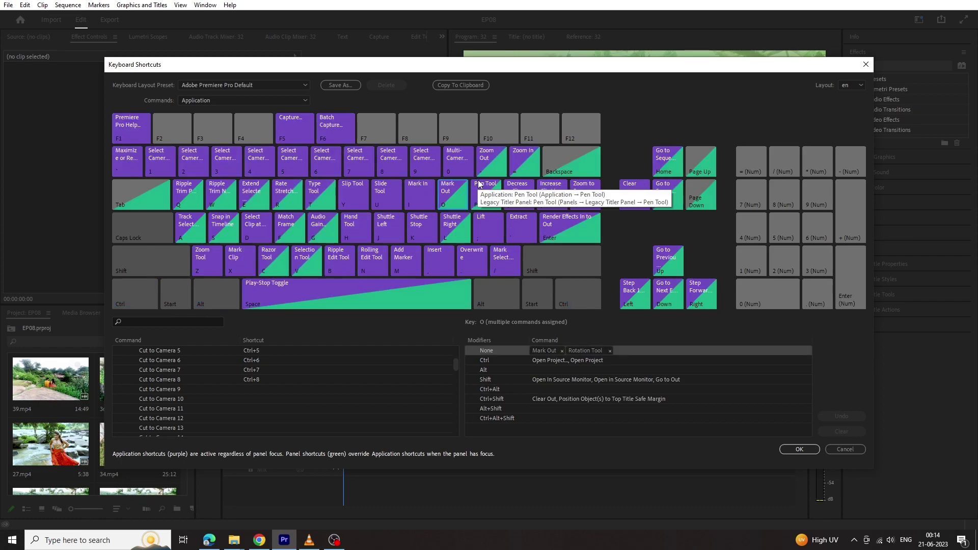
Check the Alt+Shift and Ctrl+Alt+Shift layers, list the R key's commands, then close the dialog
{"action": "key", "text": "alt"}
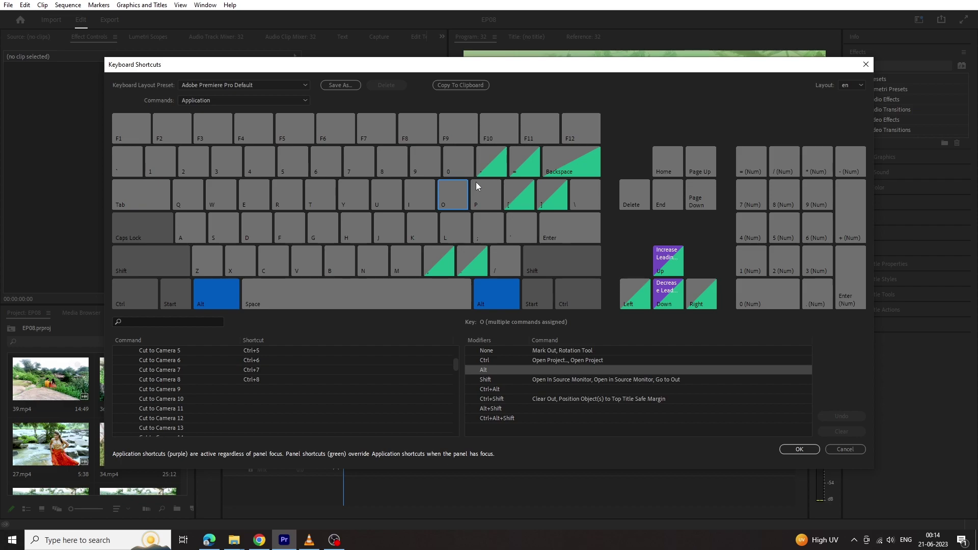
{"action": "key", "text": "shift"}
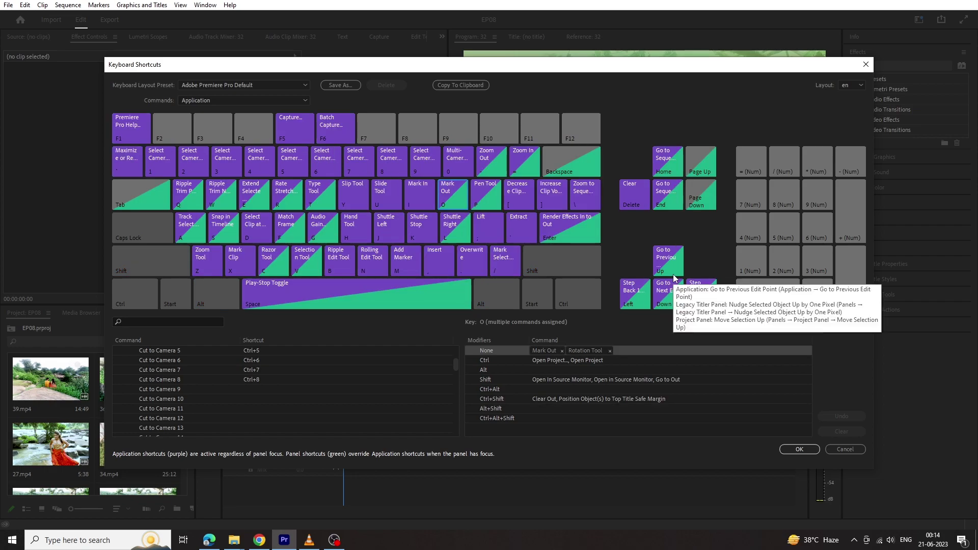
{"action": "key", "text": "ctrl+alt"}
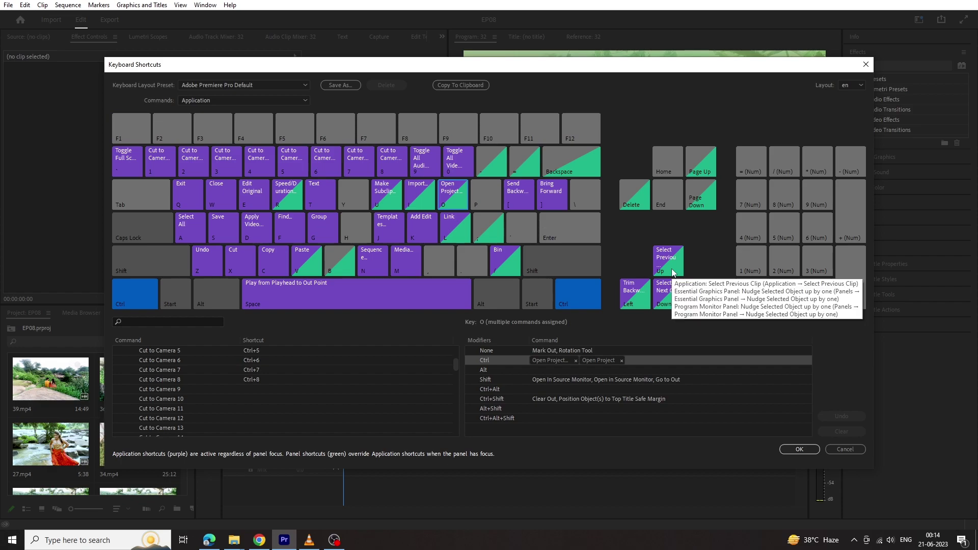
{"action": "key", "text": "ctrl+alt+shift"}
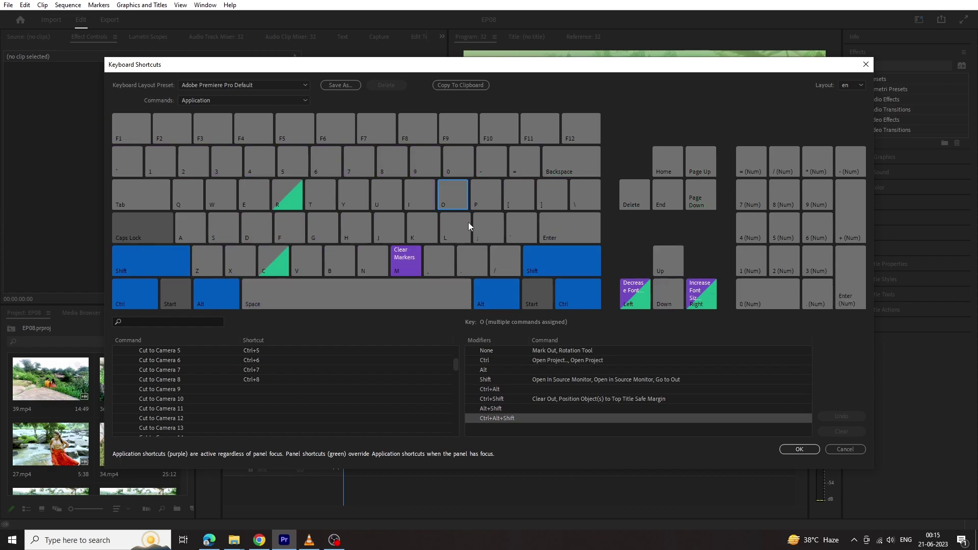
{"action": "left_click", "coordinate": [284, 199]}
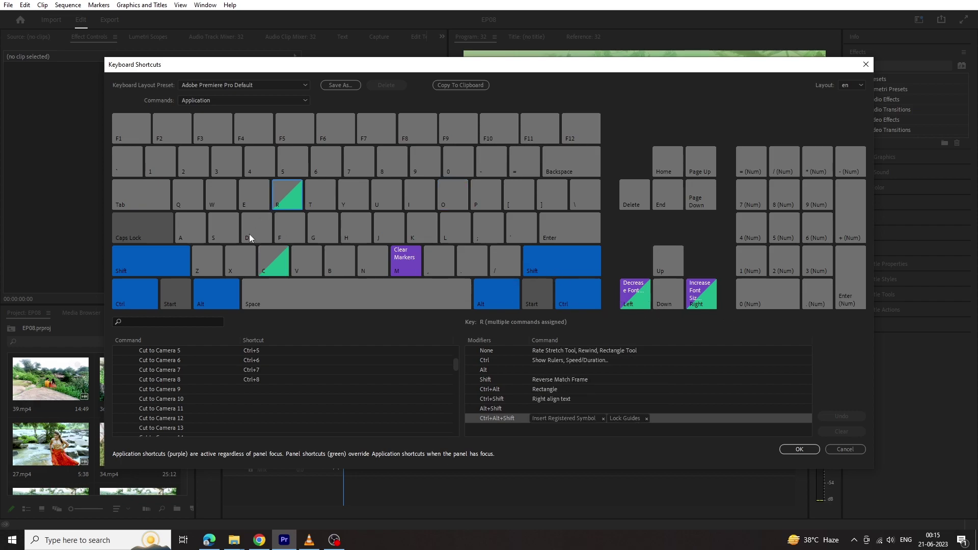
{"action": "key", "text": "ctrl+alt+shift"}
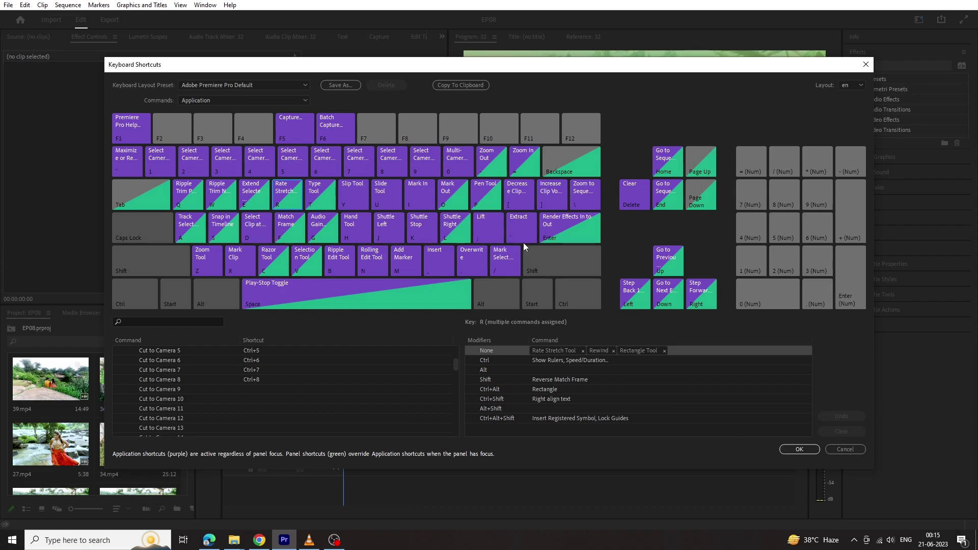
{"action": "left_click", "coordinate": [794, 451]}
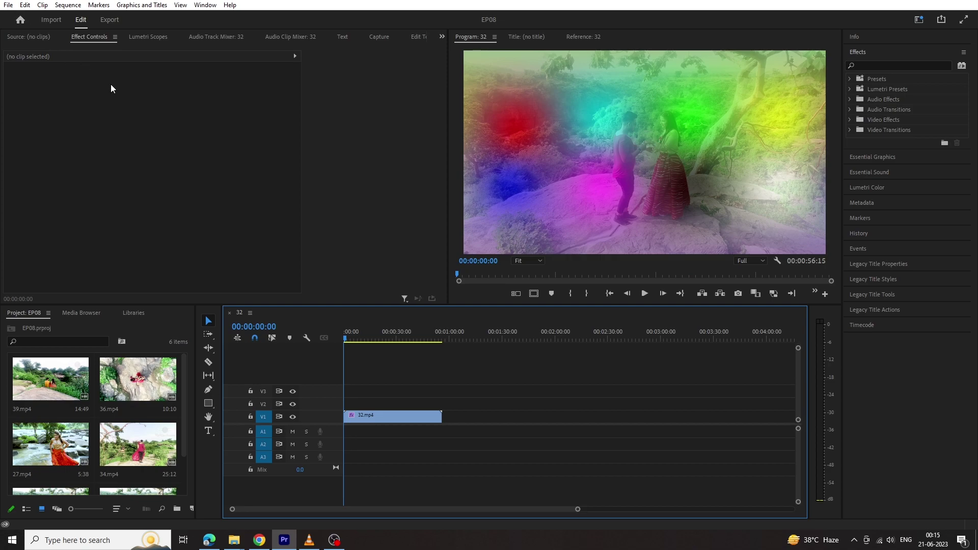
Move focus from the effect settings to the program monitor, then open the Edit menu
{"action": "left_click", "coordinate": [377, 131]}
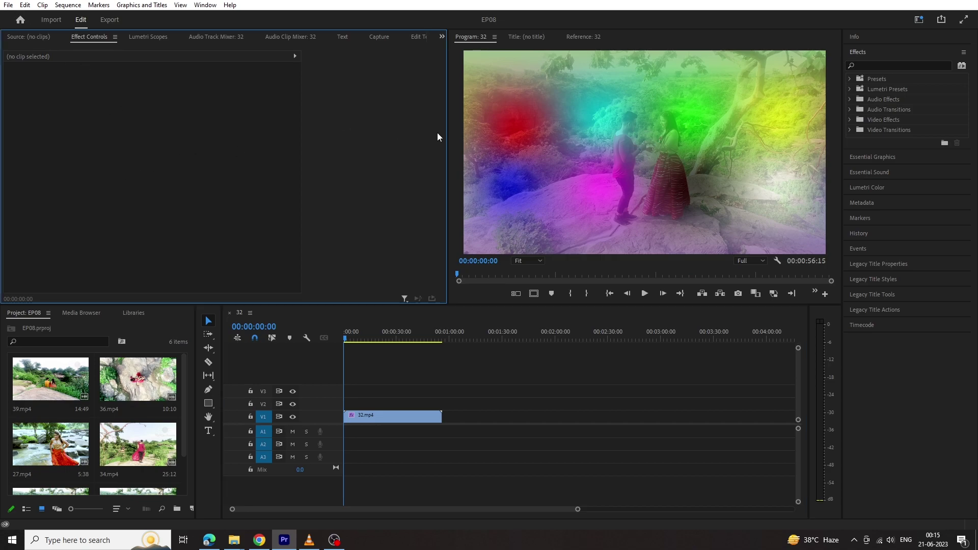
{"action": "key", "text": "shift+4"}
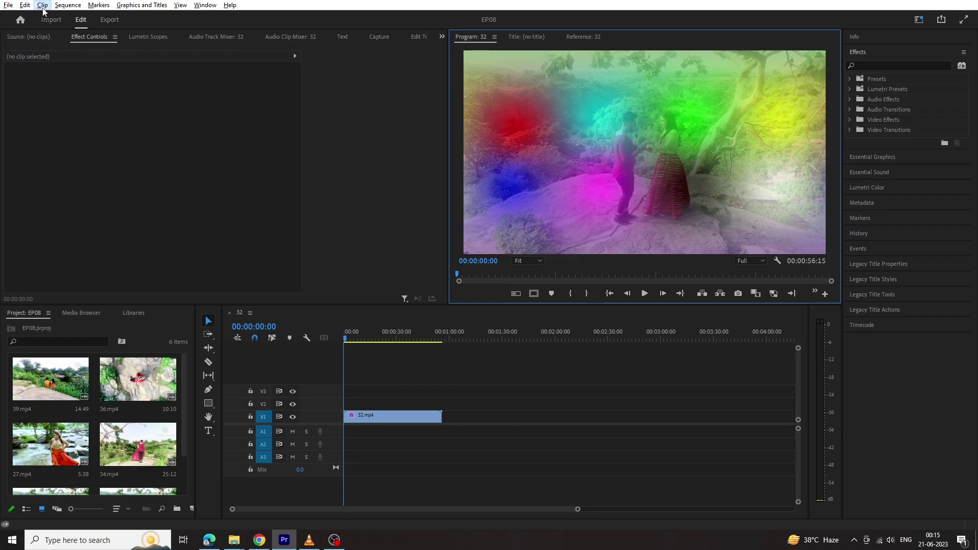
{"action": "key", "text": "alt"}
{"action": "key", "text": "alt"}
{"action": "key", "text": "alt"}
{"action": "left_click", "coordinate": [25, 5]}
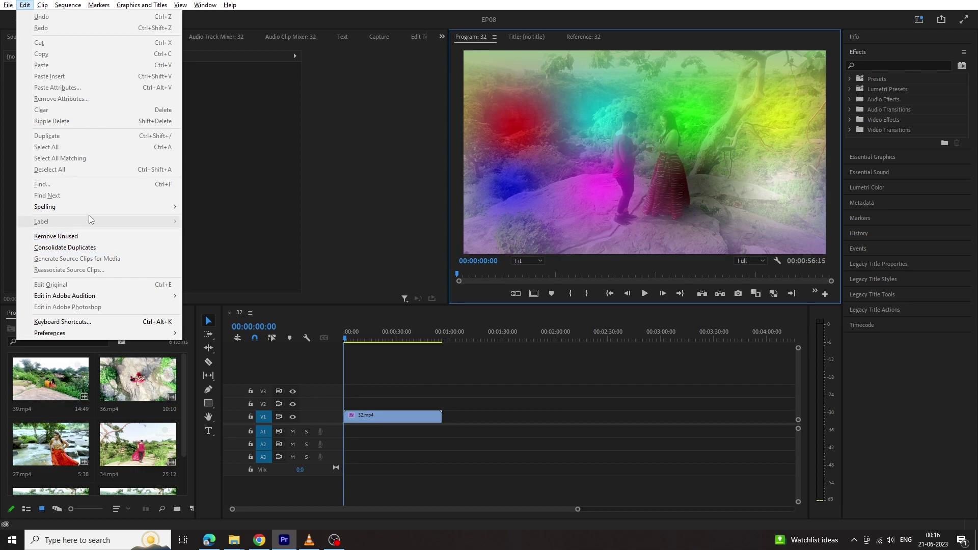
Apply Remove Unused to the EP08 project, then focus and scroll the effect settings area
{"action": "left_click", "coordinate": [56, 236]}
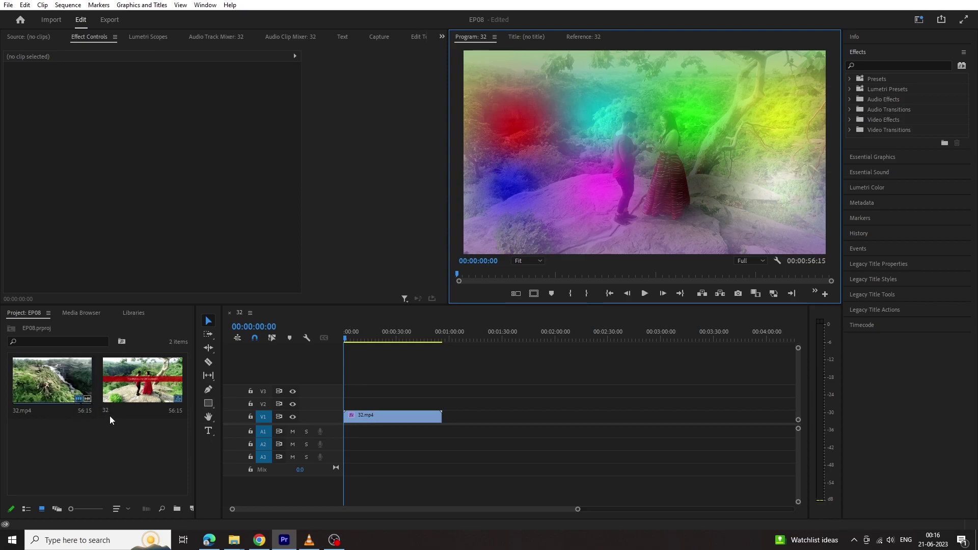
{"action": "left_click", "coordinate": [228, 192]}
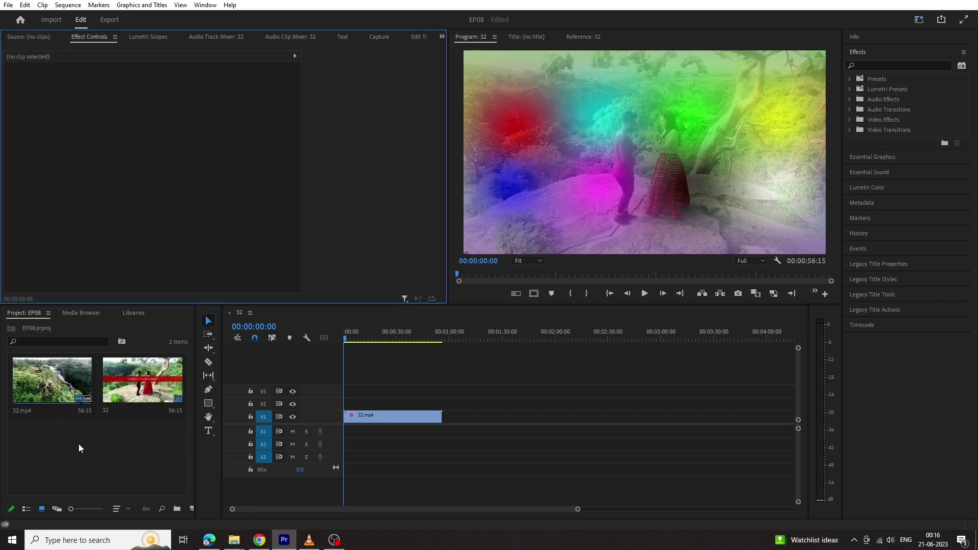
{"action": "scroll", "coordinate": [125, 400], "scroll_direction": "down", "scroll_amount": 1}
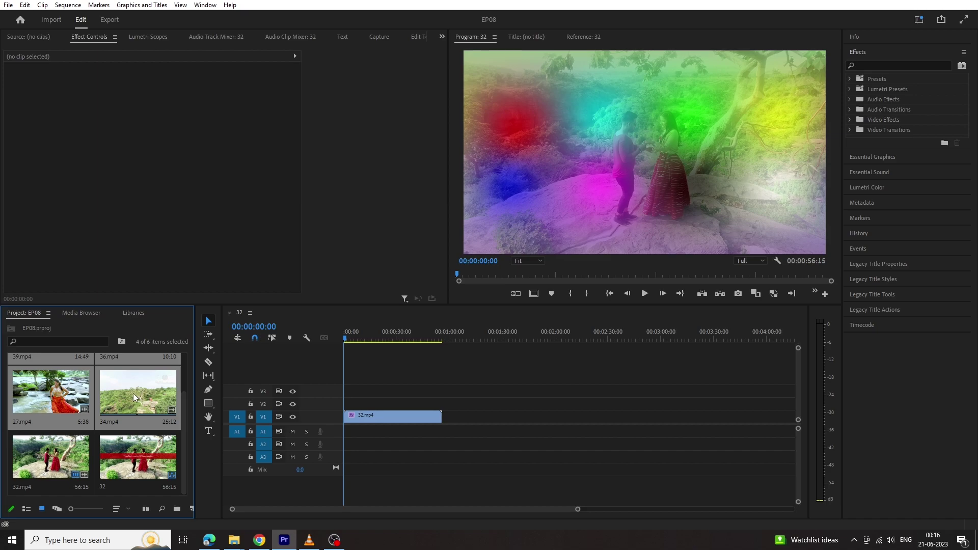
{"action": "scroll", "coordinate": [133, 395], "scroll_direction": "up", "scroll_amount": 1}
{"action": "scroll", "coordinate": [124, 388], "scroll_direction": "down", "scroll_amount": 1}
{"action": "scroll", "coordinate": [124, 388], "scroll_direction": "up", "scroll_amount": 1}
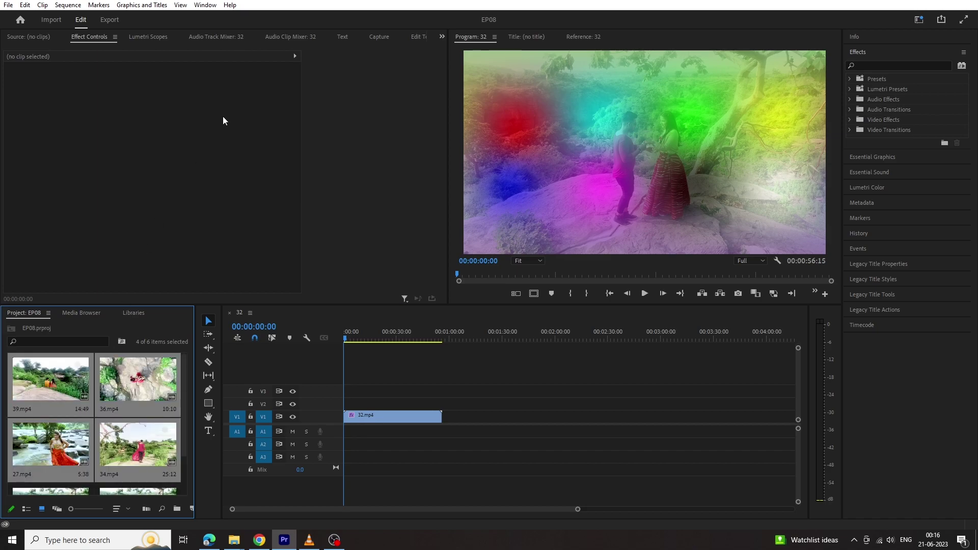
{"action": "left_click", "coordinate": [28, 5]}
{"action": "mouse_move", "coordinate": [63, 339]}
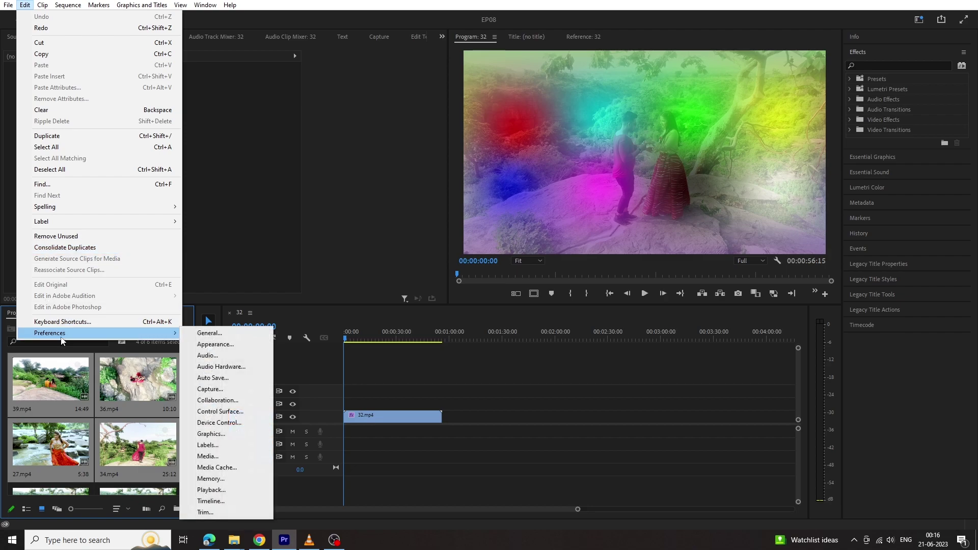
{"action": "left_click", "coordinate": [214, 337]}
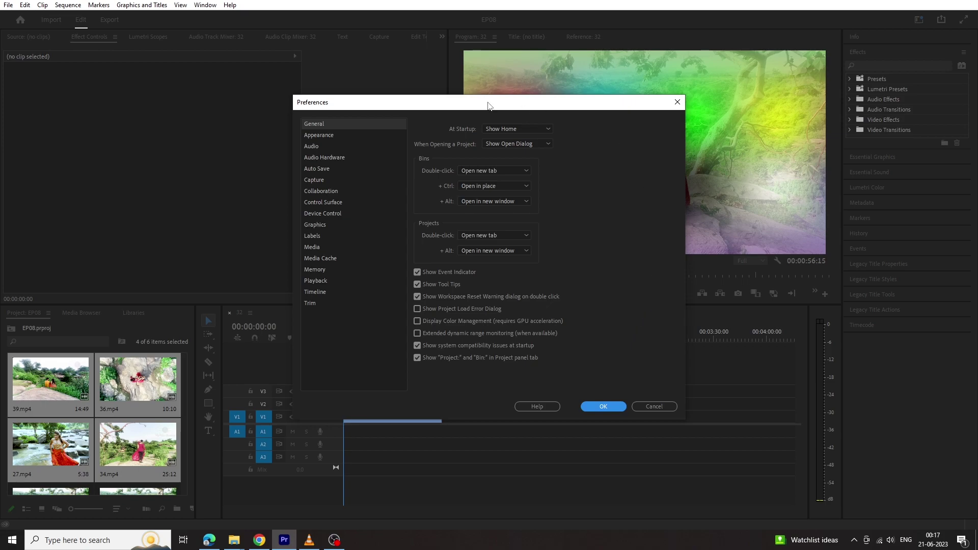
{"action": "left_click", "coordinate": [316, 134]}
{"action": "left_click", "coordinate": [317, 147]}
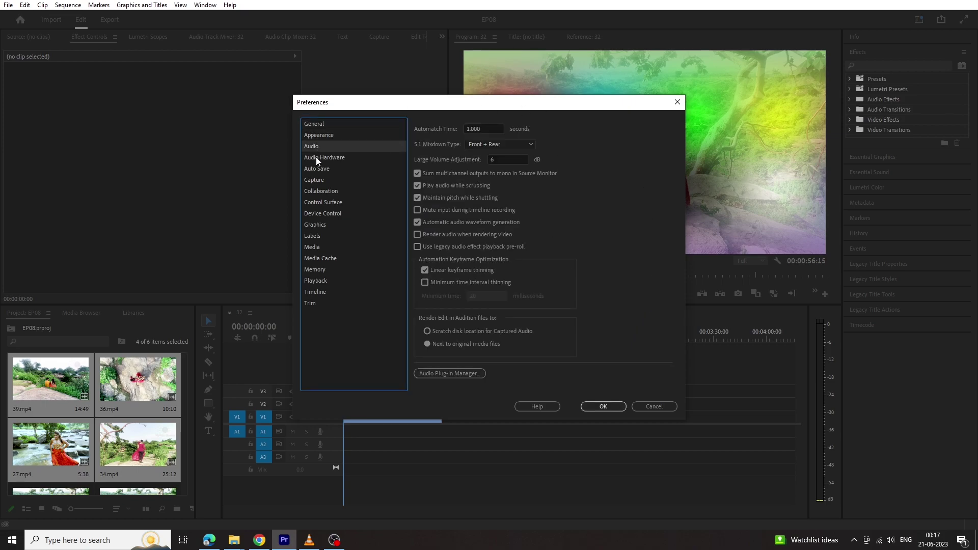
{"action": "left_click", "coordinate": [344, 157]}
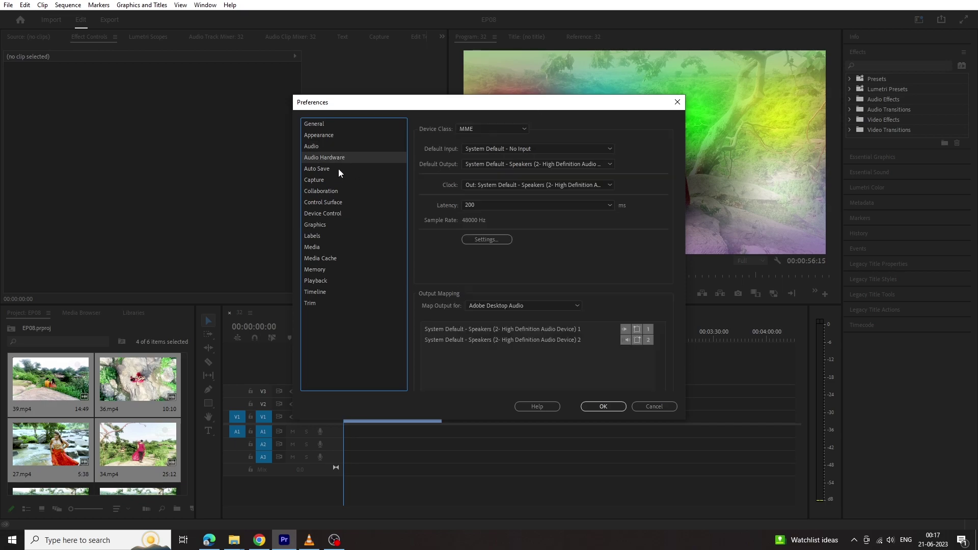
{"action": "left_click", "coordinate": [315, 225]}
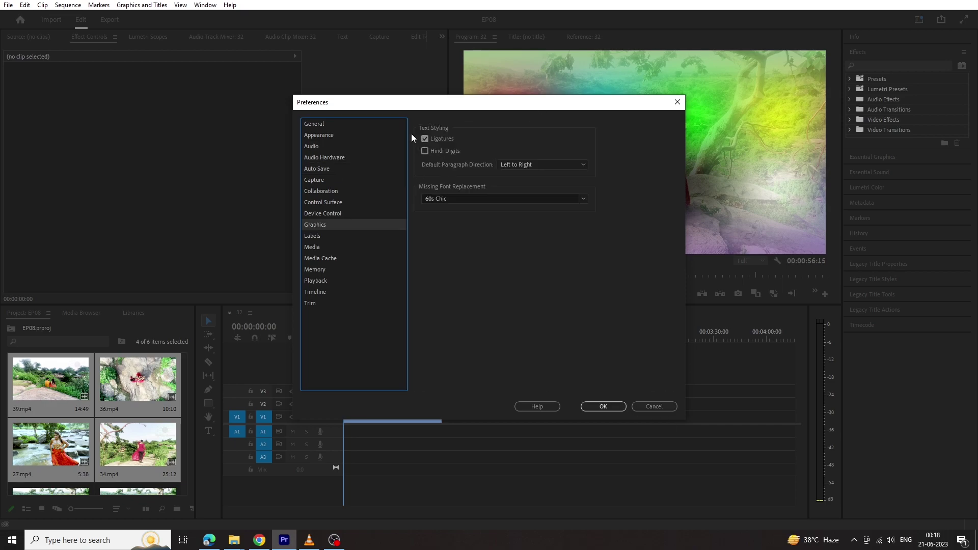
{"action": "left_click", "coordinate": [315, 125]}
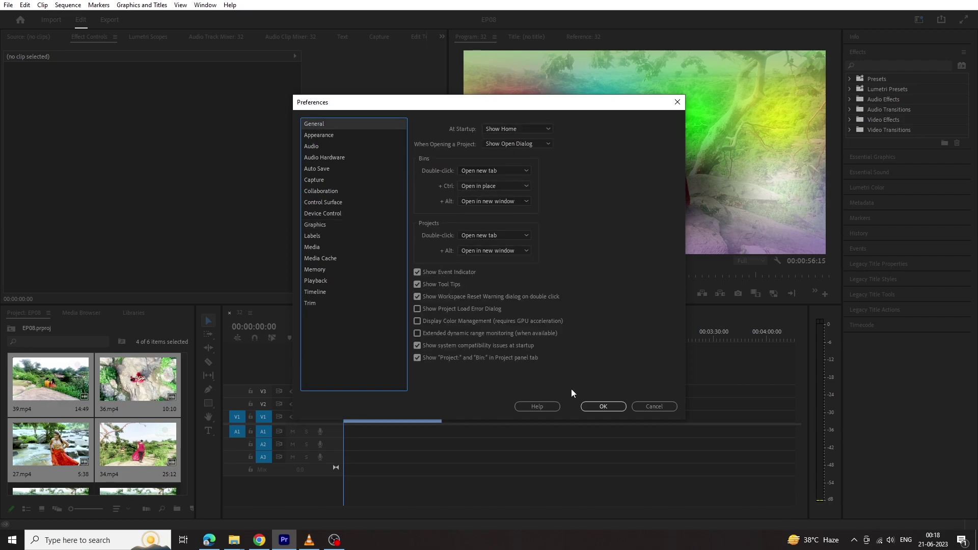
{"action": "left_click", "coordinate": [604, 407]}
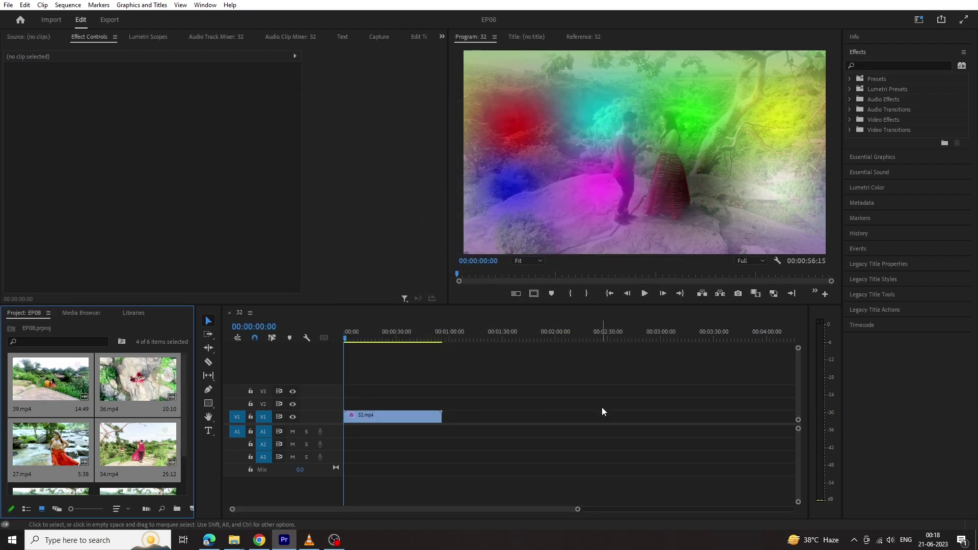
{"action": "left_click", "coordinate": [25, 5]}
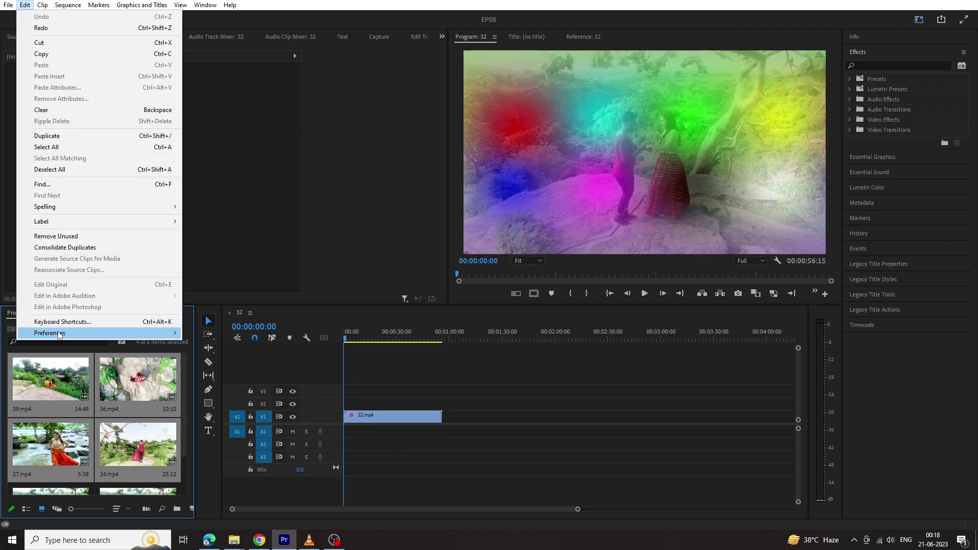
{"action": "left_click", "coordinate": [283, 168]}
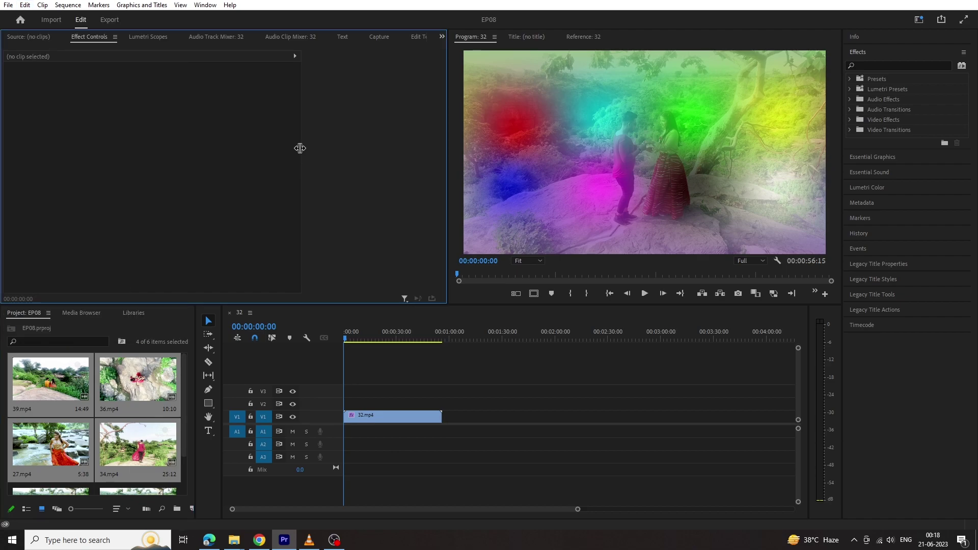